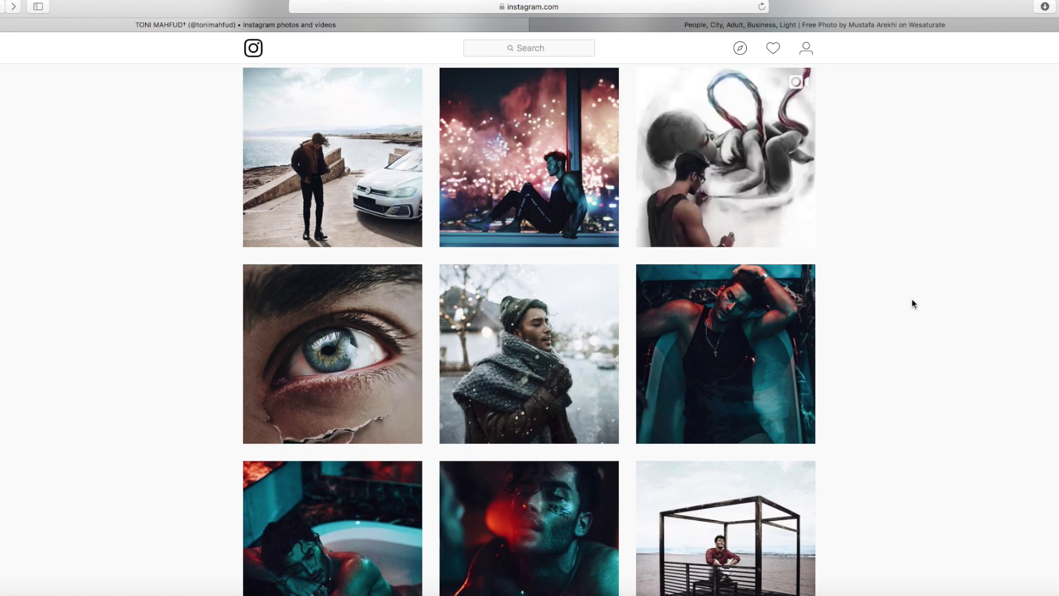
Browse the Instagram profile's photo grid and examine the teal-and-red portrait of the man lying in a bathtub
{"action": "scroll", "coordinate": [913, 395], "scroll_direction": "down", "scroll_amount": 4}
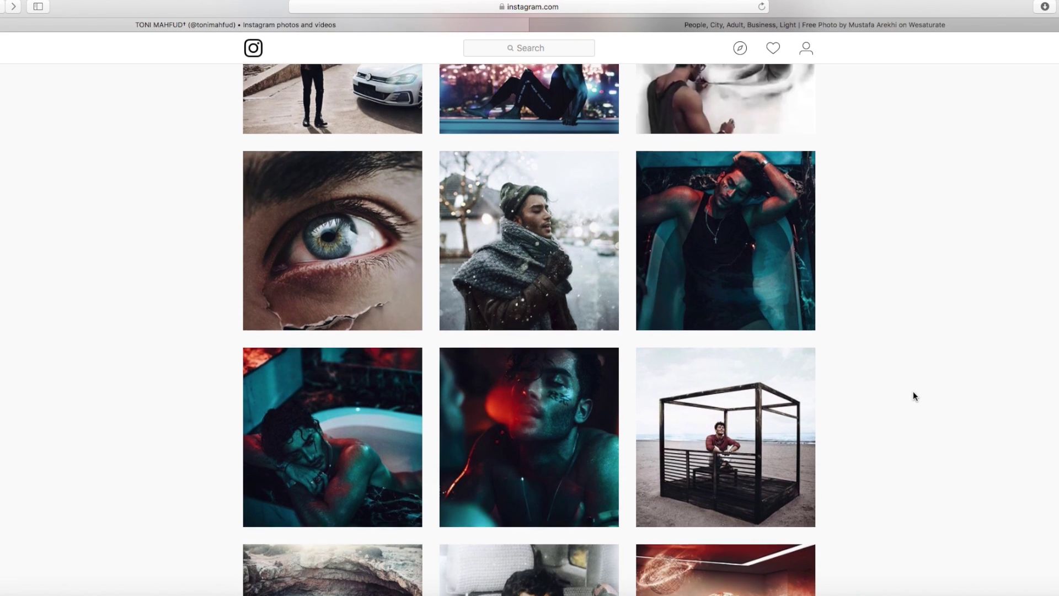
{"action": "scroll", "coordinate": [920, 416], "scroll_direction": "down", "scroll_amount": 2}
{"action": "scroll", "coordinate": [922, 415], "scroll_direction": "down", "scroll_amount": 1}
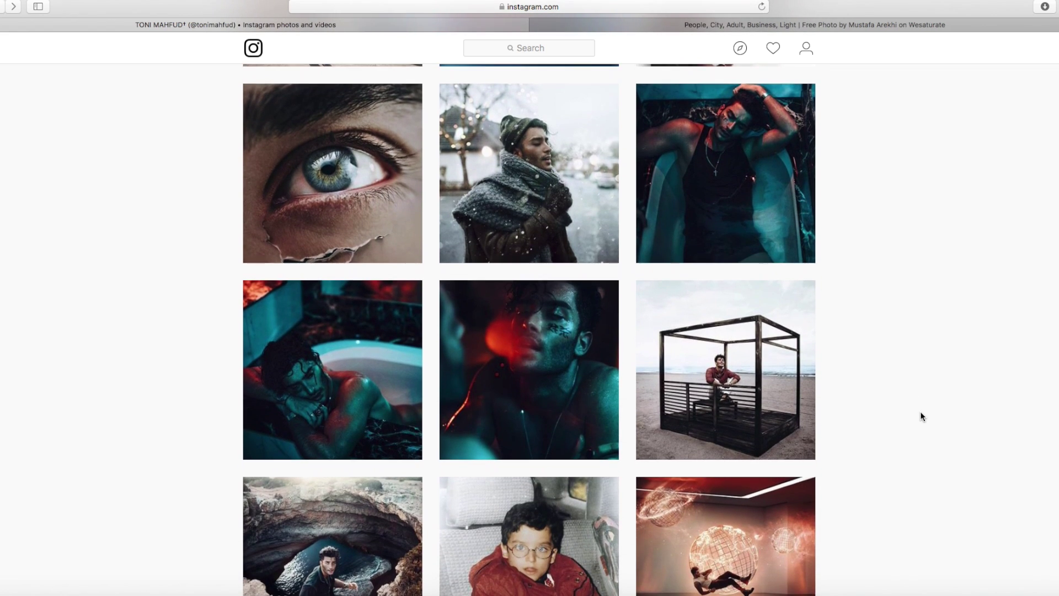
{"action": "scroll", "coordinate": [918, 313], "scroll_direction": "down", "scroll_amount": 5}
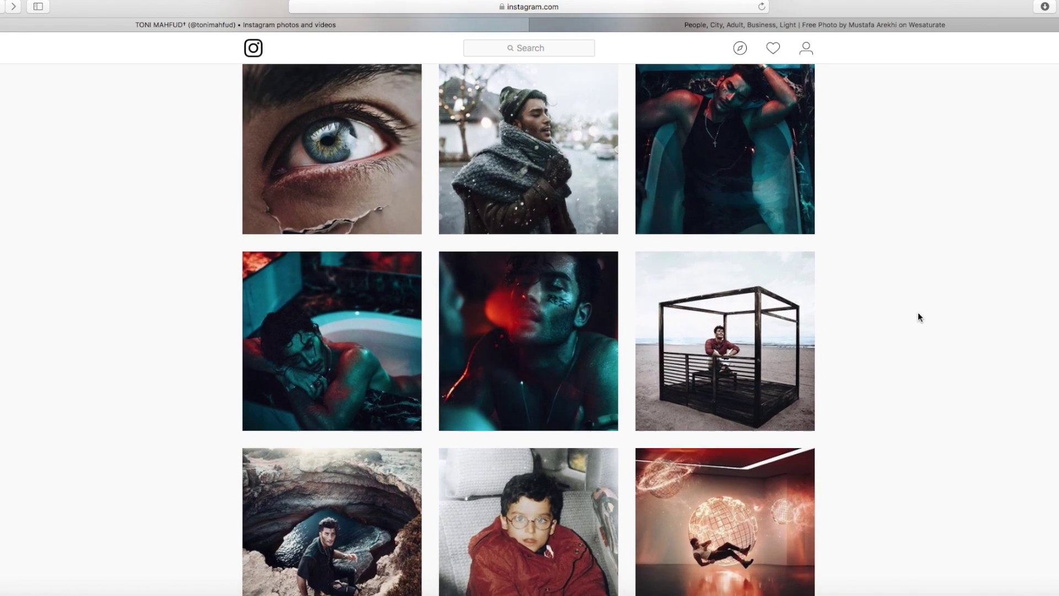
{"action": "scroll", "coordinate": [918, 313], "scroll_direction": "up", "scroll_amount": 3}
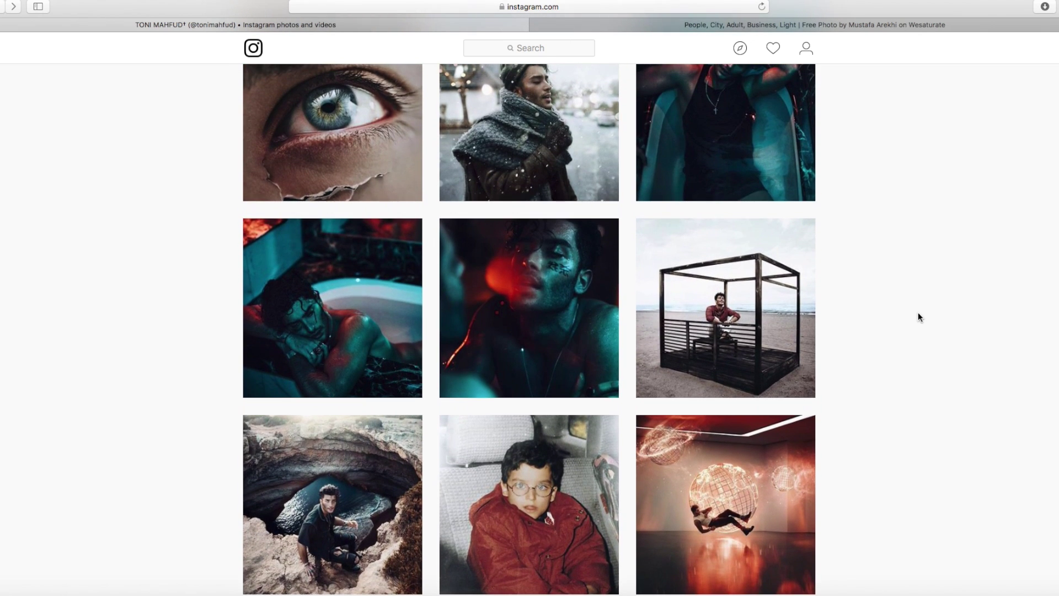
{"action": "scroll", "coordinate": [918, 313], "scroll_direction": "up", "scroll_amount": 3}
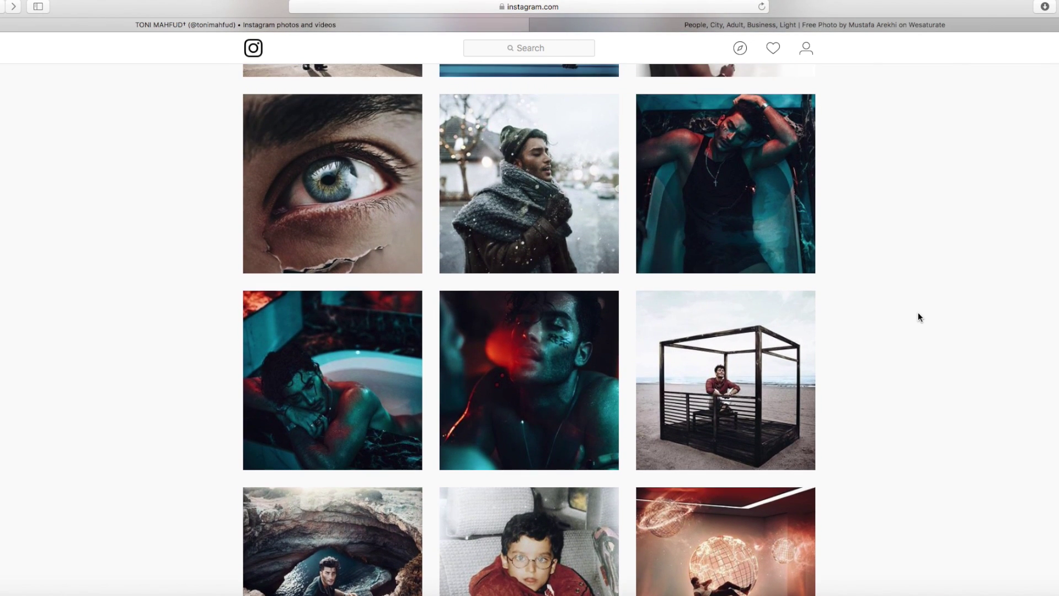
{"action": "scroll", "coordinate": [918, 312], "scroll_direction": "up", "scroll_amount": 3}
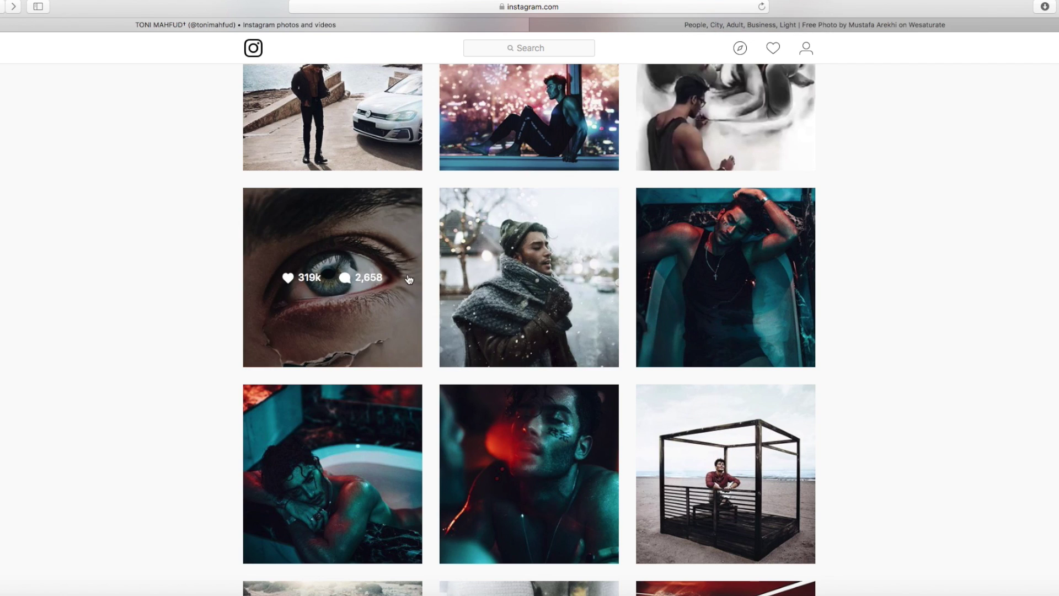
{"action": "scroll", "coordinate": [913, 213], "scroll_direction": "up", "scroll_amount": 1}
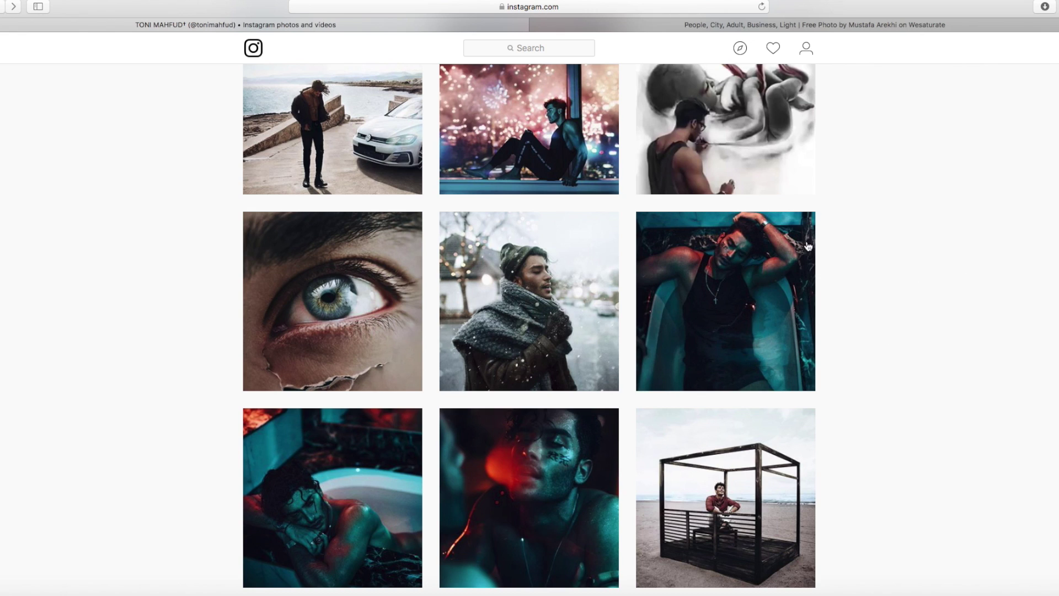
{"action": "left_click", "coordinate": [725, 252]}
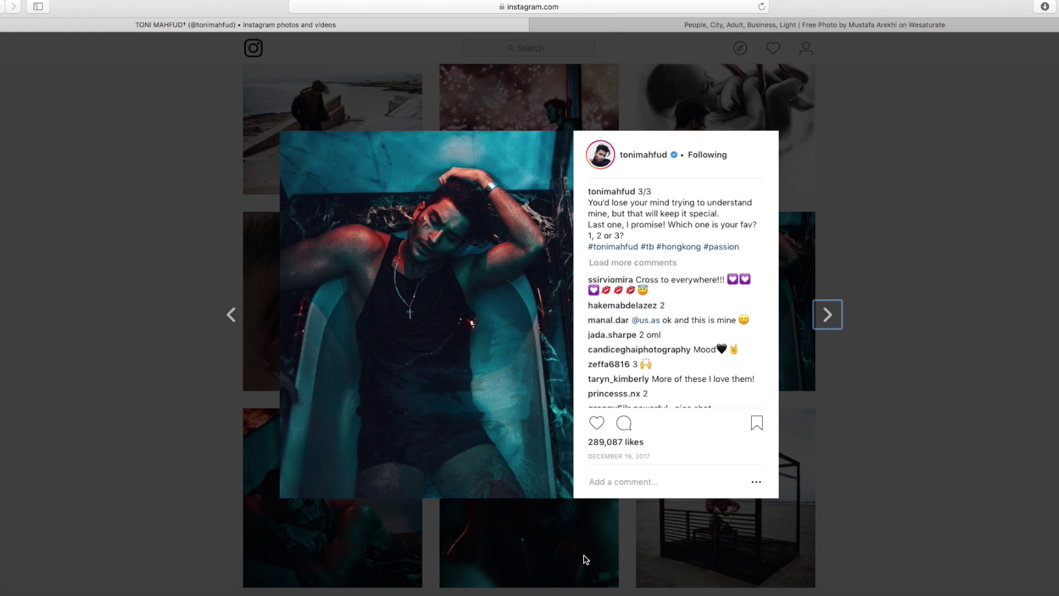
{"action": "key", "text": "Escape"}
Look through the profile's newer and older posts to compare their colour grading and mood
{"action": "scroll", "coordinate": [578, 137], "scroll_direction": "up", "scroll_amount": 3}
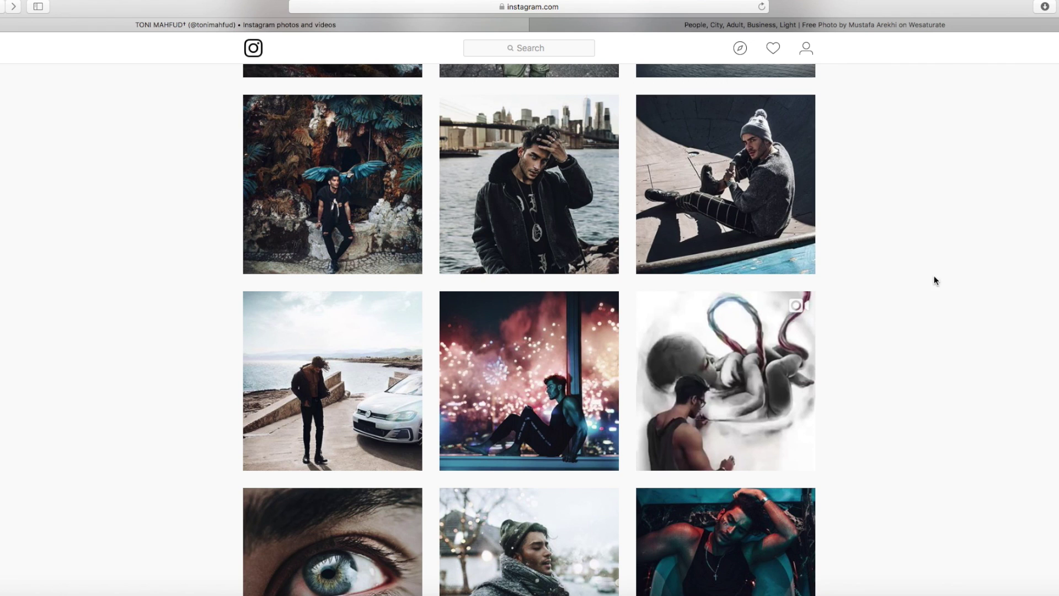
{"action": "scroll", "coordinate": [942, 286], "scroll_direction": "up", "scroll_amount": 6}
{"action": "scroll", "coordinate": [943, 288], "scroll_direction": "down", "scroll_amount": 8}
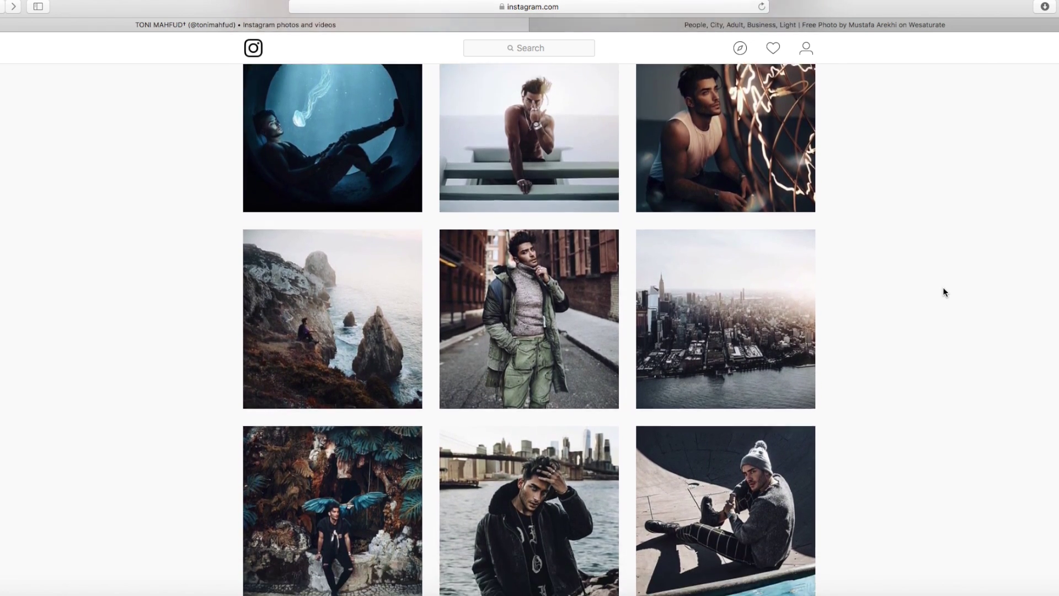
{"action": "scroll", "coordinate": [944, 288], "scroll_direction": "down", "scroll_amount": 3}
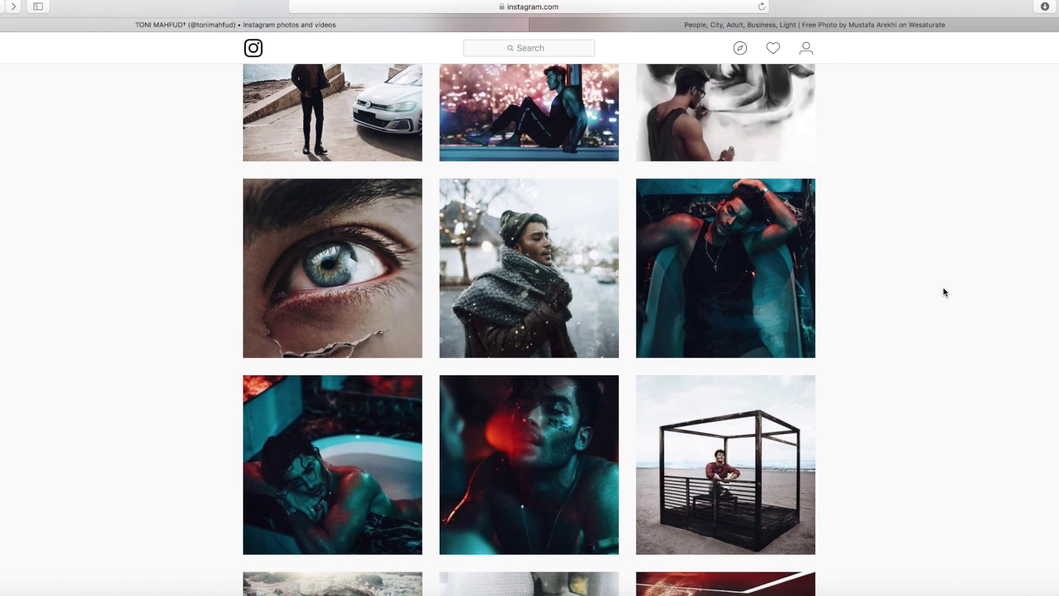
{"action": "scroll", "coordinate": [936, 296], "scroll_direction": "up", "scroll_amount": 4}
{"action": "scroll", "coordinate": [927, 305], "scroll_direction": "down", "scroll_amount": 3}
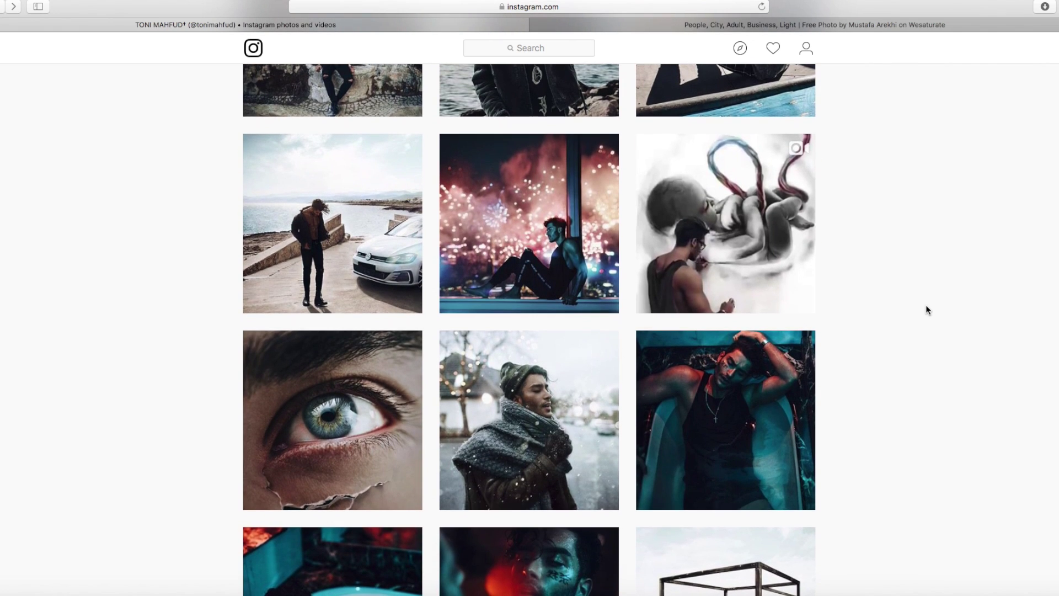
{"action": "scroll", "coordinate": [719, 288], "scroll_direction": "up", "scroll_amount": 3}
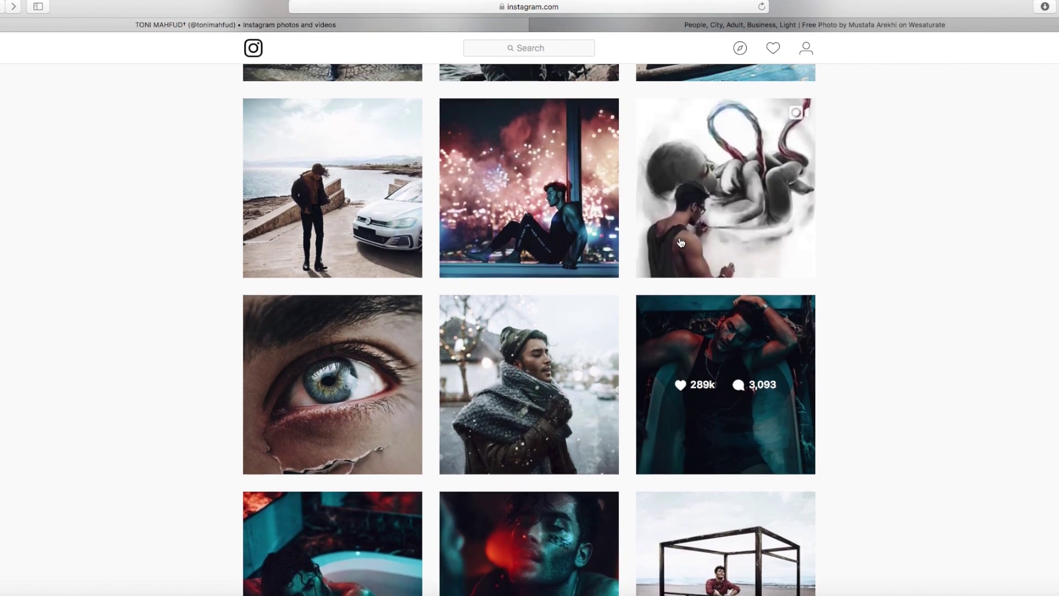
{"action": "scroll", "coordinate": [913, 444], "scroll_direction": "down", "scroll_amount": 10}
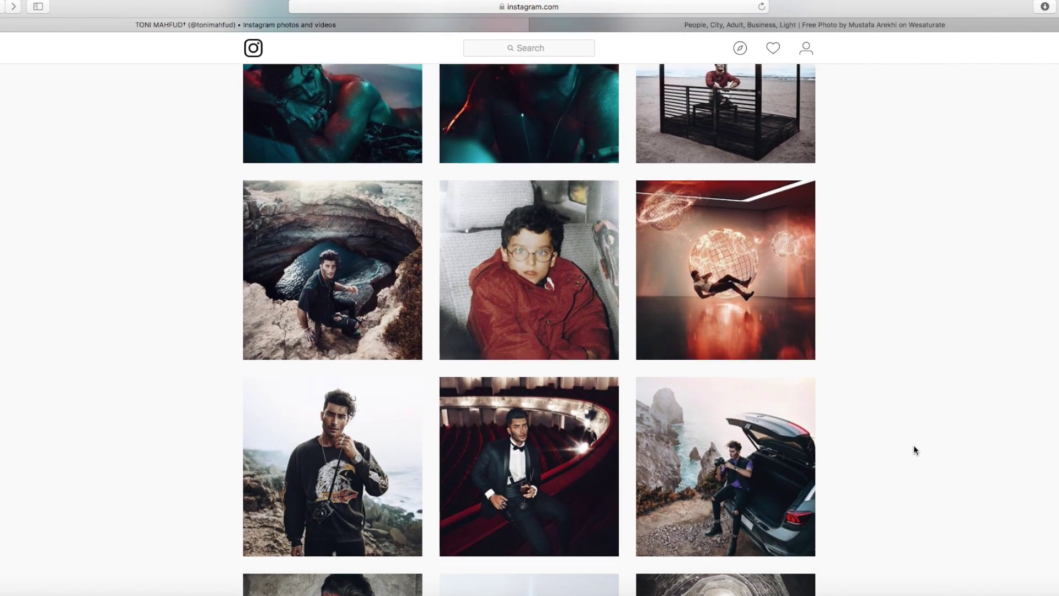
{"action": "scroll", "coordinate": [781, 282], "scroll_direction": "down", "scroll_amount": 3}
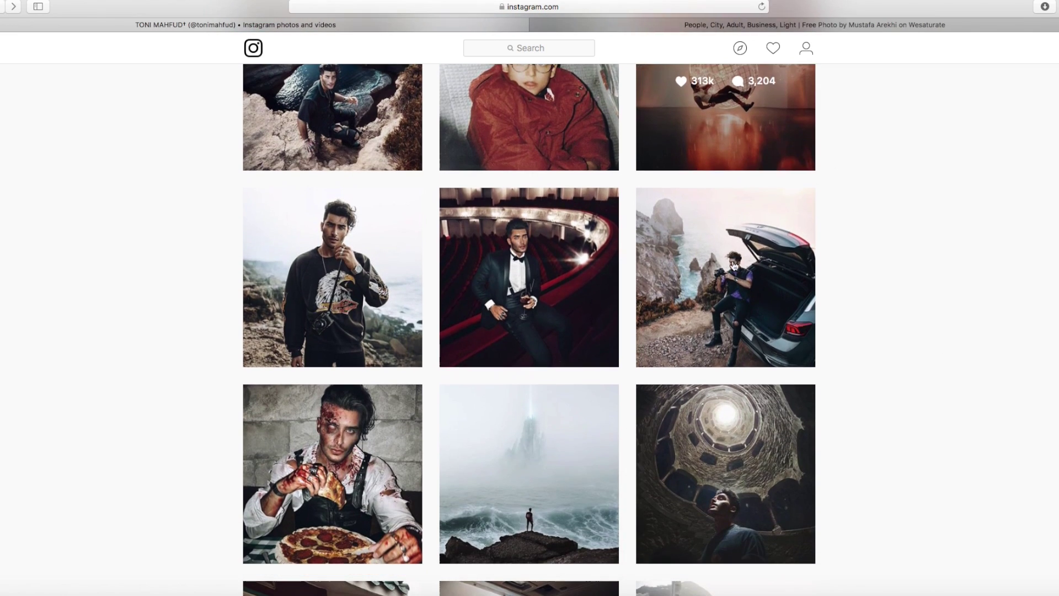
{"action": "scroll", "coordinate": [953, 382], "scroll_direction": "down", "scroll_amount": 7}
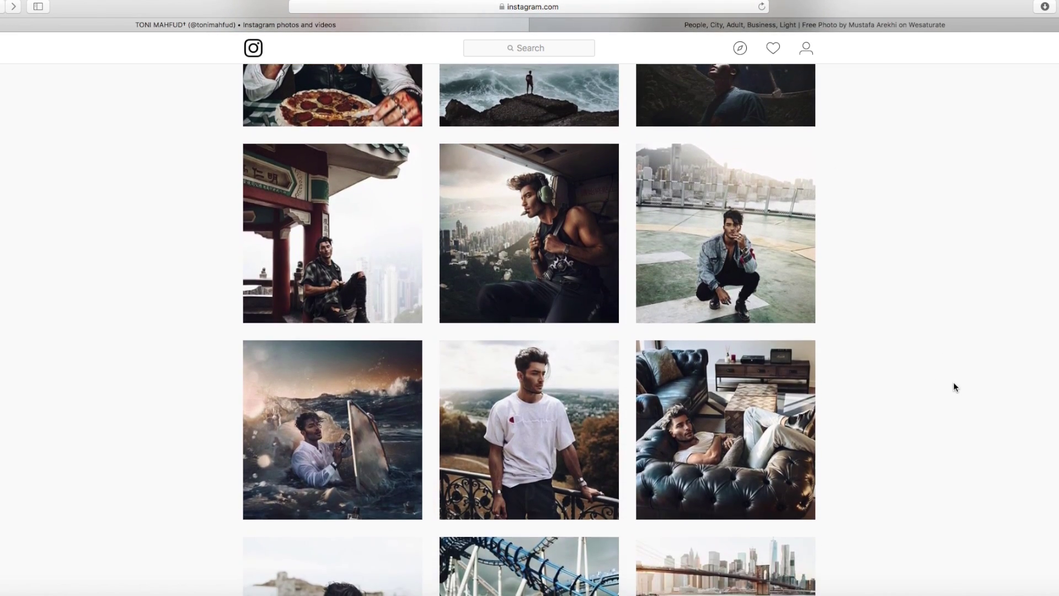
{"action": "scroll", "coordinate": [953, 382], "scroll_direction": "up", "scroll_amount": 4}
{"action": "scroll", "coordinate": [954, 387], "scroll_direction": "up", "scroll_amount": 5}
{"action": "scroll", "coordinate": [950, 392], "scroll_direction": "down", "scroll_amount": 20}
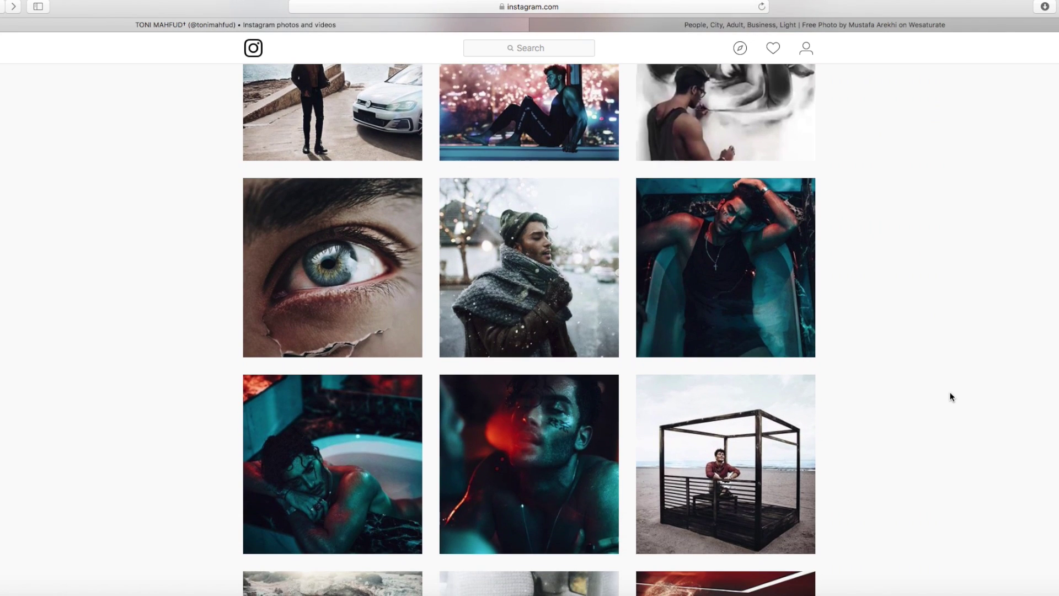
Examine the teal-and-red bathtub portrait and the window photo with fireworks as colour references
{"action": "left_click", "coordinate": [790, 302]}
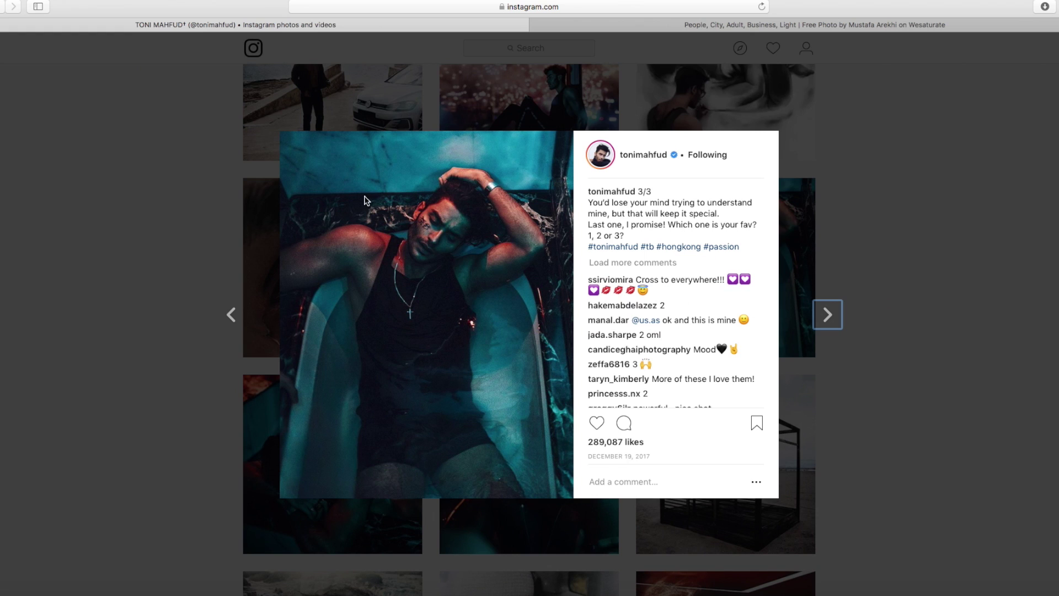
{"action": "left_click", "coordinate": [421, 229]}
{"action": "left_click", "coordinate": [942, 132]}
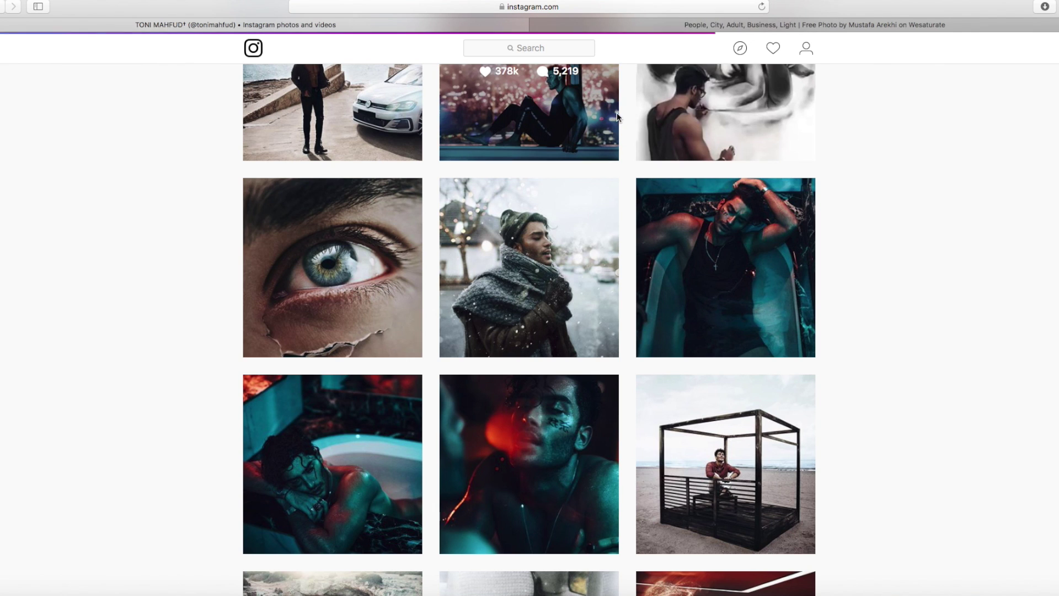
{"action": "left_click", "coordinate": [530, 112]}
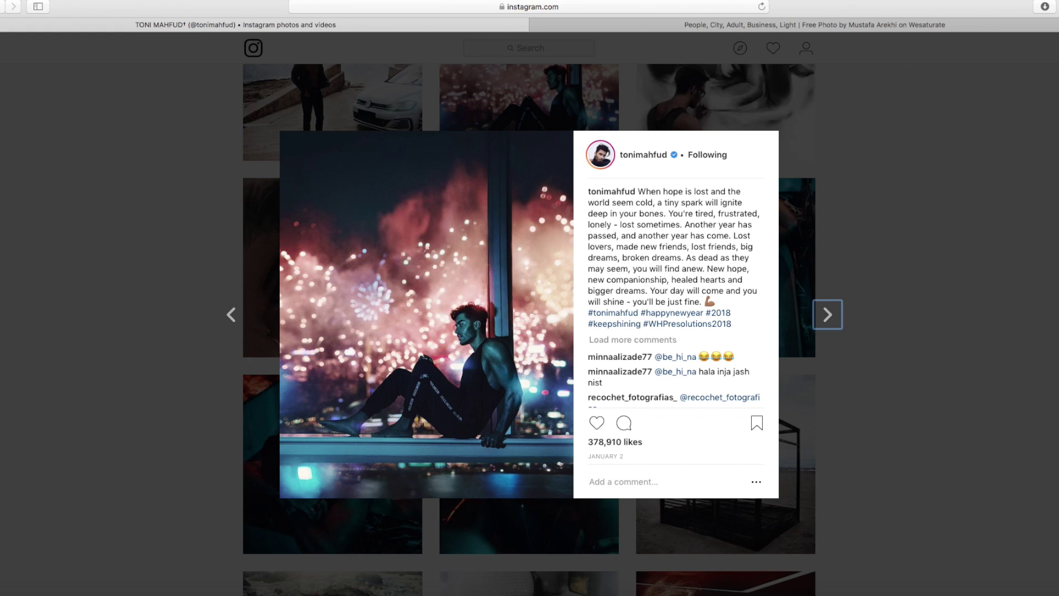
{"action": "left_click", "coordinate": [933, 213]}
{"action": "left_click", "coordinate": [745, 336]}
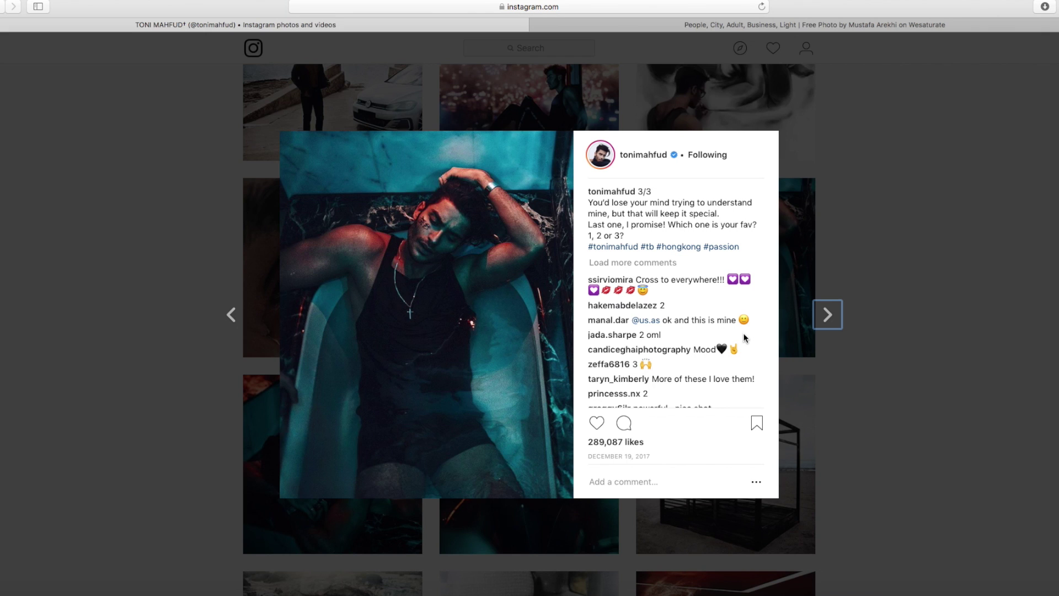
Switch to Photoshop's Camera Raw window and set the photo's Contrast to +58 and Exposure to -0.40
{"action": "key", "text": "super+Tab"}
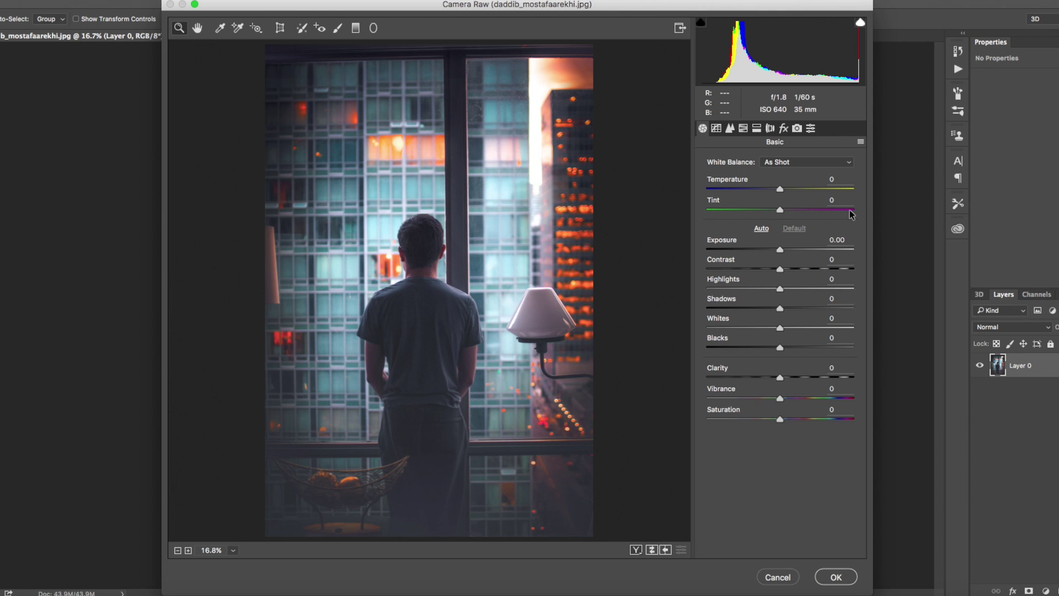
{"action": "mouse_move", "coordinate": [780, 273]}
{"action": "left_mouse_down"}
{"action": "mouse_move", "coordinate": [825, 272]}
{"action": "mouse_move", "coordinate": [800, 274]}
{"action": "left_mouse_up"}
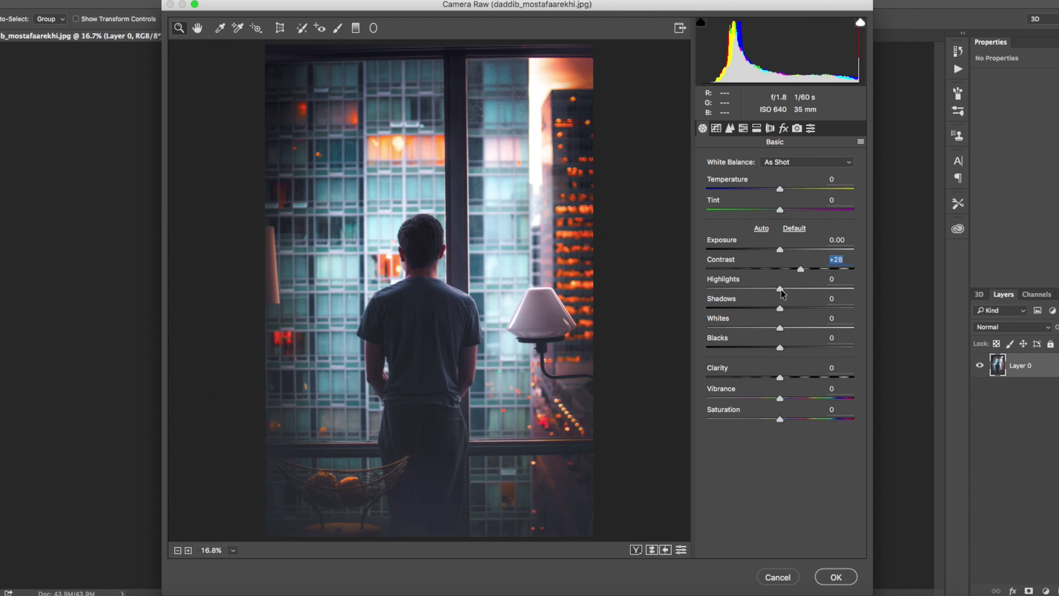
{"action": "left_click_drag", "start_coordinate": [780, 290], "coordinate": [828, 272]}
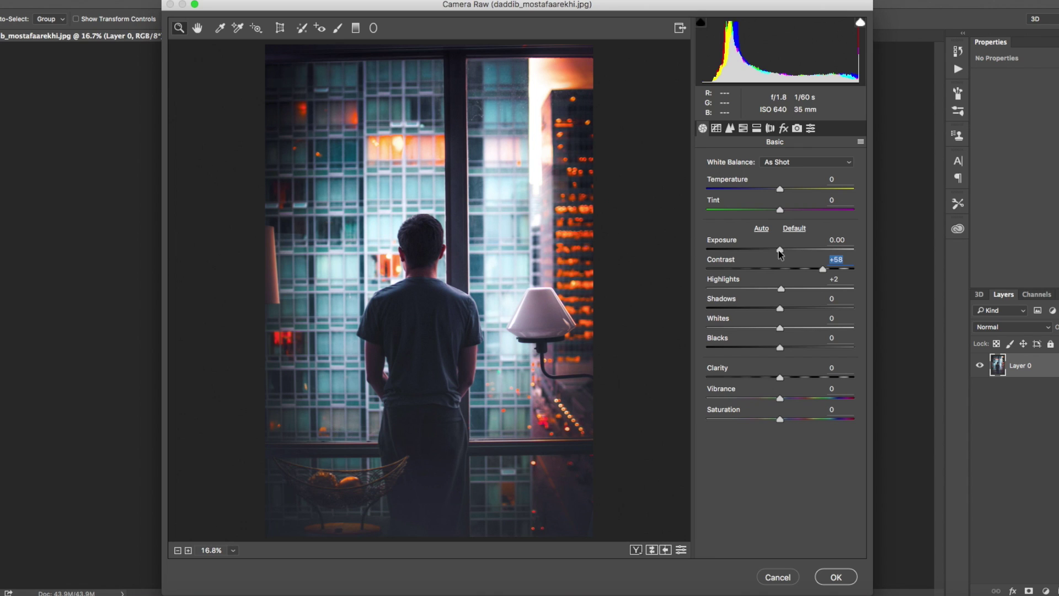
{"action": "left_click_drag", "start_coordinate": [781, 252], "coordinate": [775, 253]}
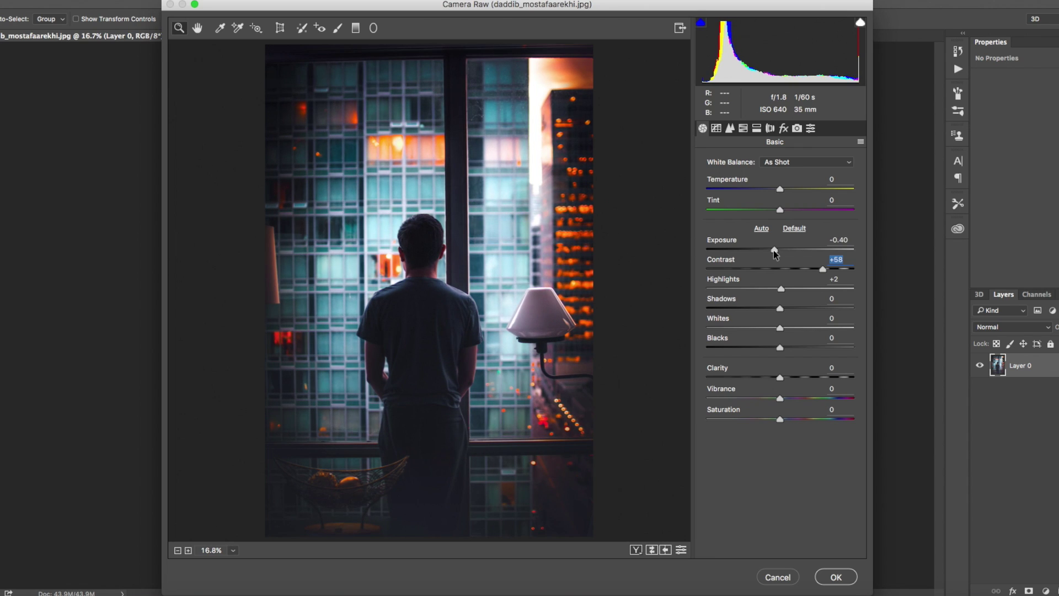
Set Shadows to +44, Highlights to +11, Whites to +33, Blacks to -10 and Clarity to +40
{"action": "mouse_move", "coordinate": [780, 309]}
{"action": "left_mouse_down"}
{"action": "mouse_move", "coordinate": [836, 307]}
{"action": "mouse_move", "coordinate": [788, 291]}
{"action": "left_mouse_up"}
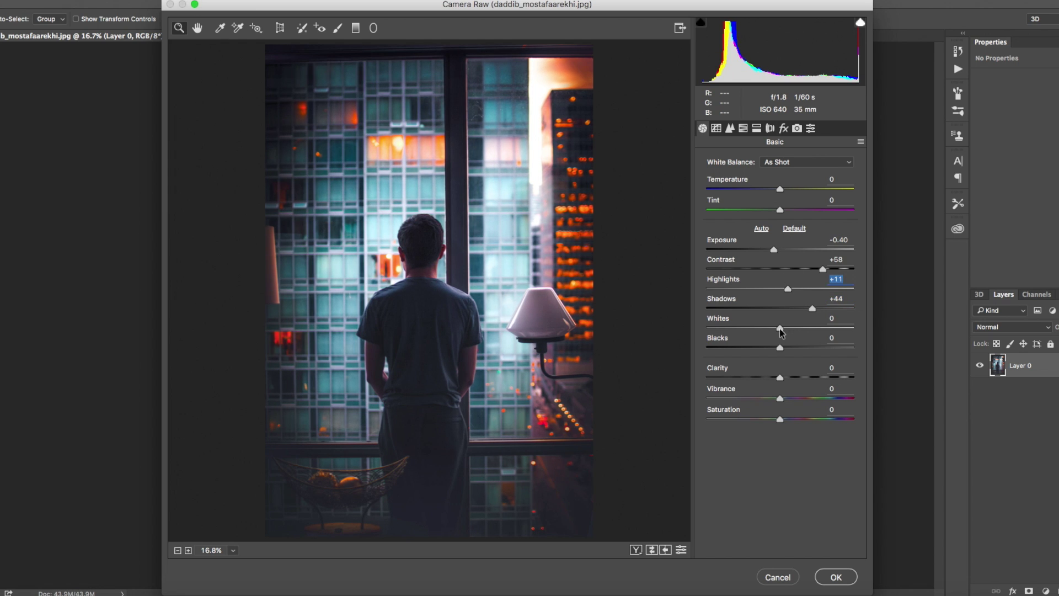
{"action": "left_click_drag", "start_coordinate": [780, 329], "coordinate": [804, 329]}
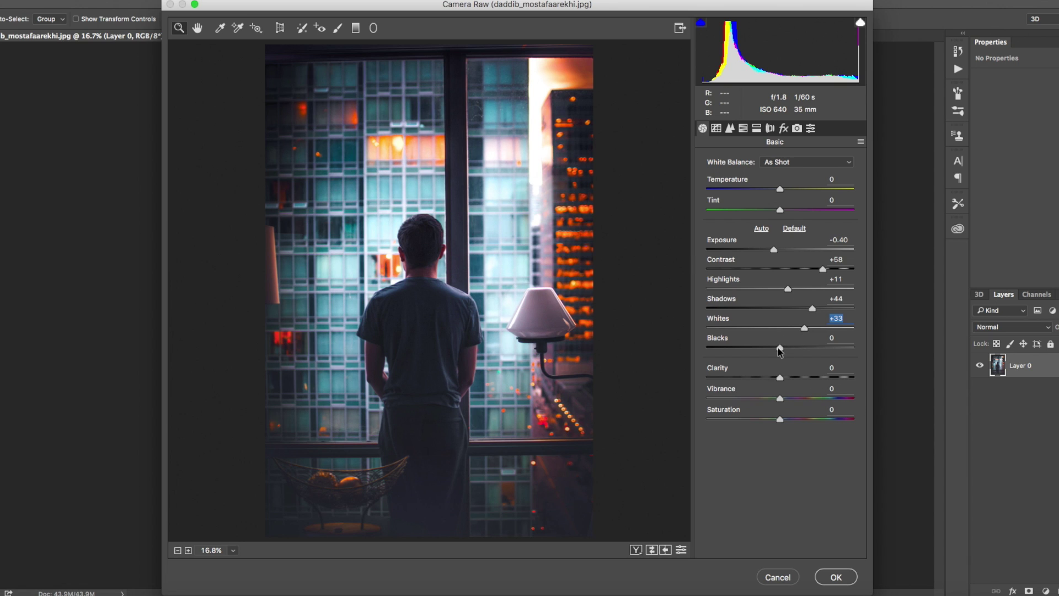
{"action": "mouse_move", "coordinate": [779, 350]}
{"action": "left_mouse_down"}
{"action": "mouse_move", "coordinate": [759, 351]}
{"action": "mouse_move", "coordinate": [773, 352]}
{"action": "left_mouse_up"}
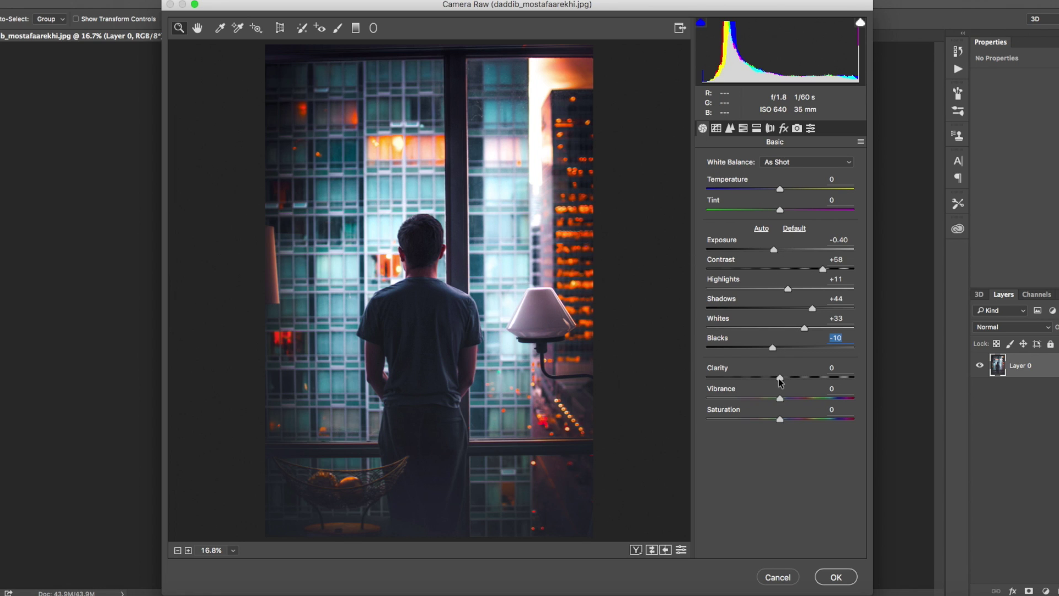
{"action": "left_click_drag", "start_coordinate": [780, 381], "coordinate": [809, 379]}
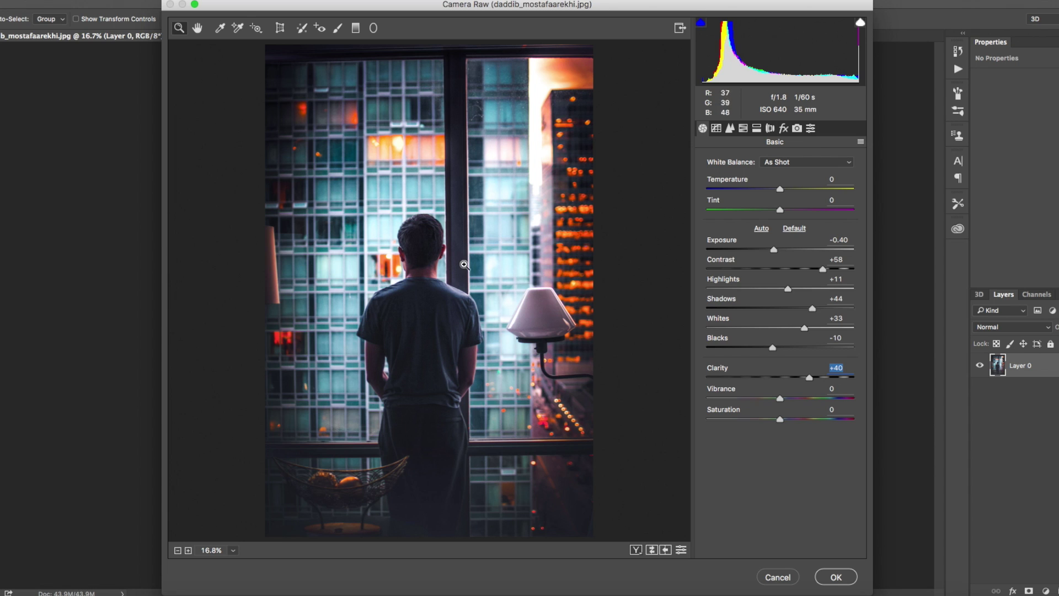
Switch to the Instagram profile in the browser and compare the fireworks photo with the teal-and-red bathtub shots
{"action": "key", "text": "ctrl+Left"}
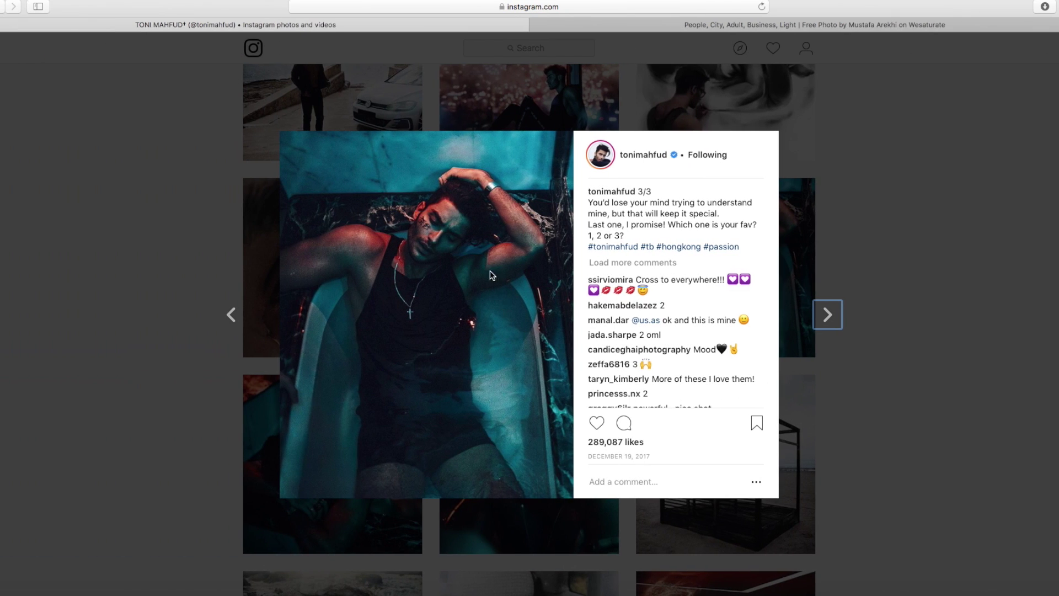
{"action": "left_click", "coordinate": [879, 180]}
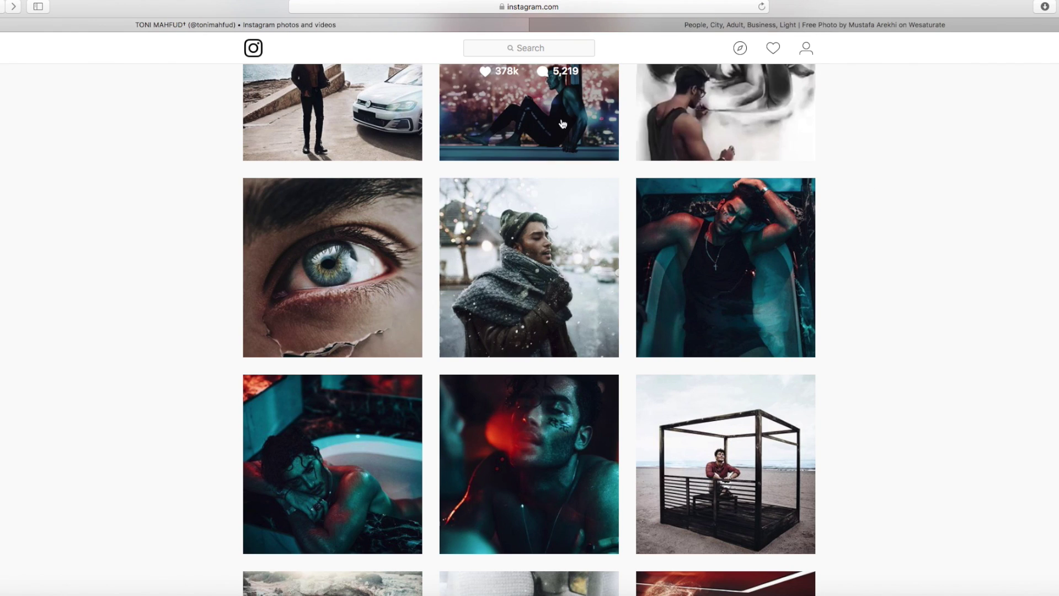
{"action": "left_click", "coordinate": [563, 122]}
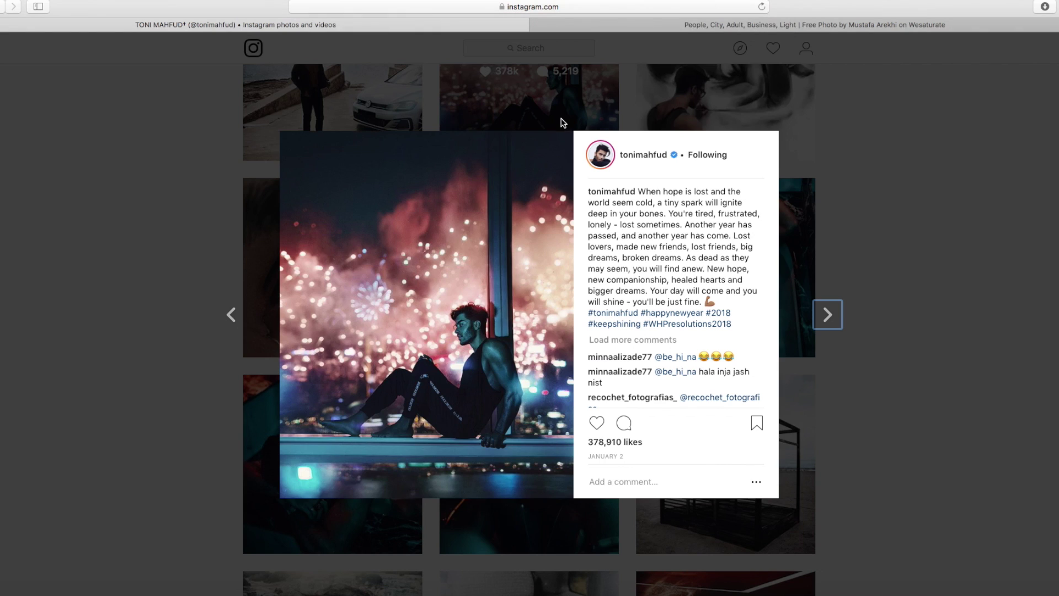
{"action": "left_click", "coordinate": [1036, 249]}
{"action": "left_click", "coordinate": [356, 479]}
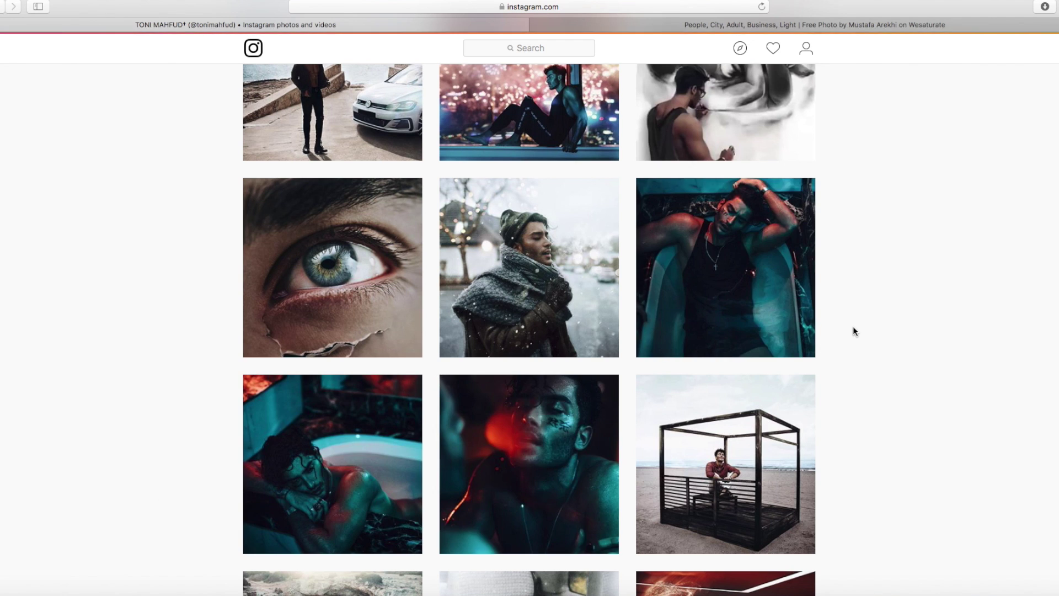
{"action": "left_click", "coordinate": [823, 312]}
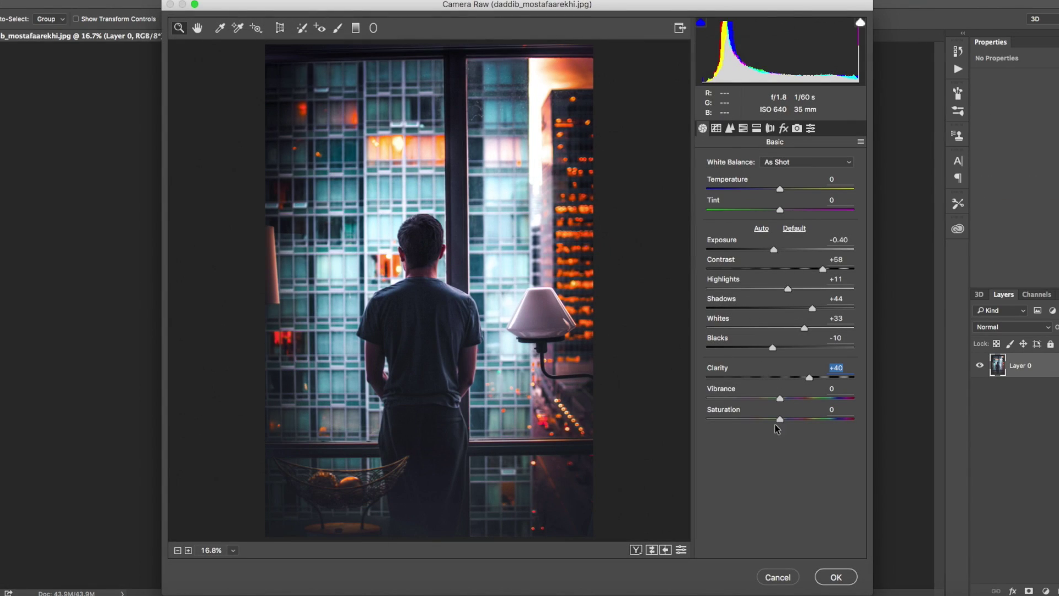
Raise the photo's Saturation slightly
{"action": "left_click_drag", "start_coordinate": [779, 423], "coordinate": [789, 424]}
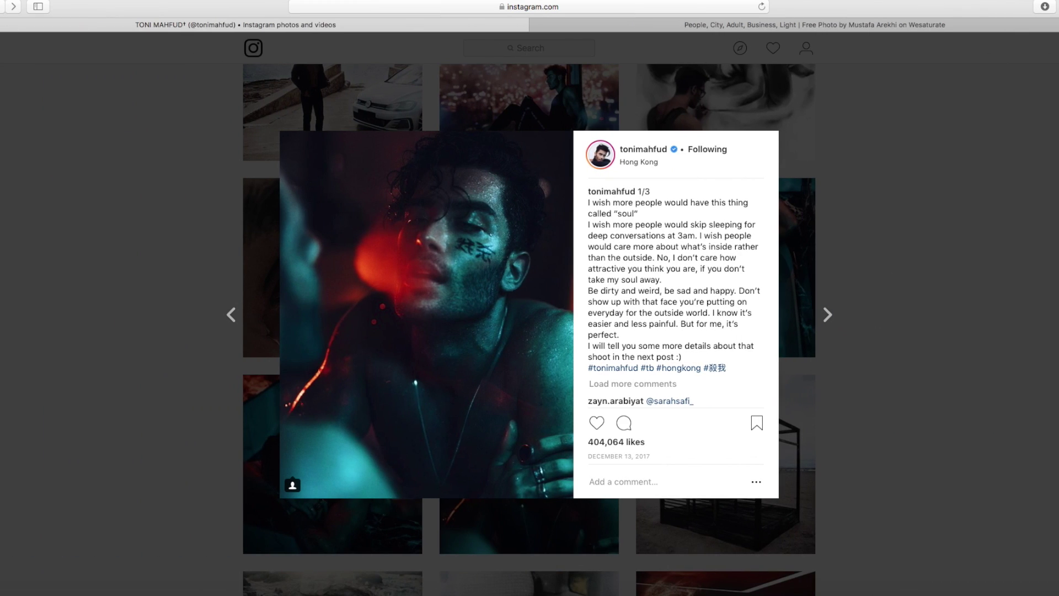
Browse the Instagram profile's posts, viewing the coastal car photo and opening the teal bathtub photo as the reference
{"action": "key", "text": "Escape"}
{"action": "scroll", "coordinate": [501, 172], "scroll_direction": "up", "scroll_amount": 2}
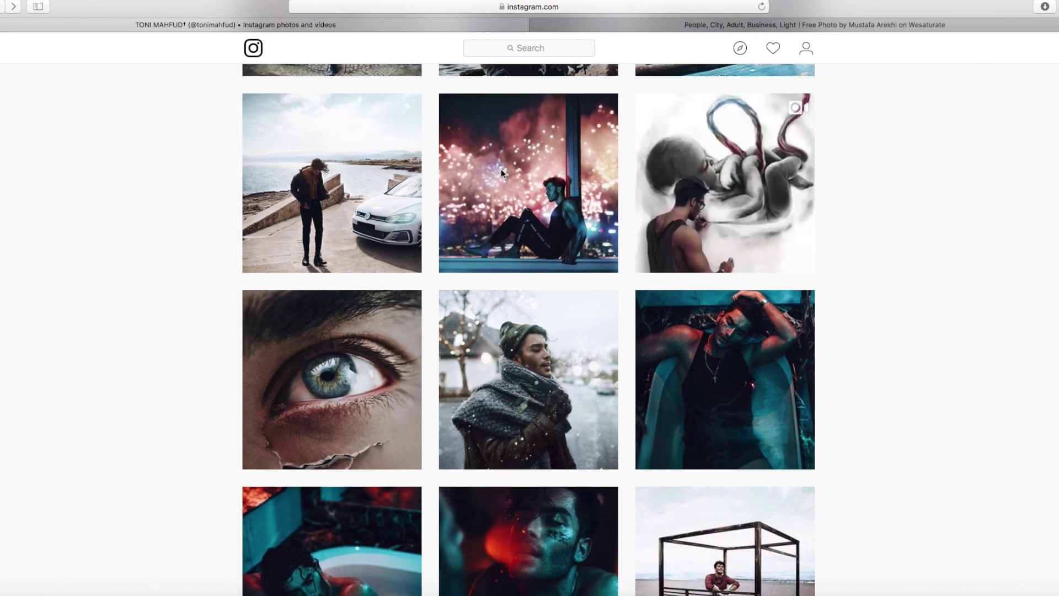
{"action": "left_click", "coordinate": [356, 172]}
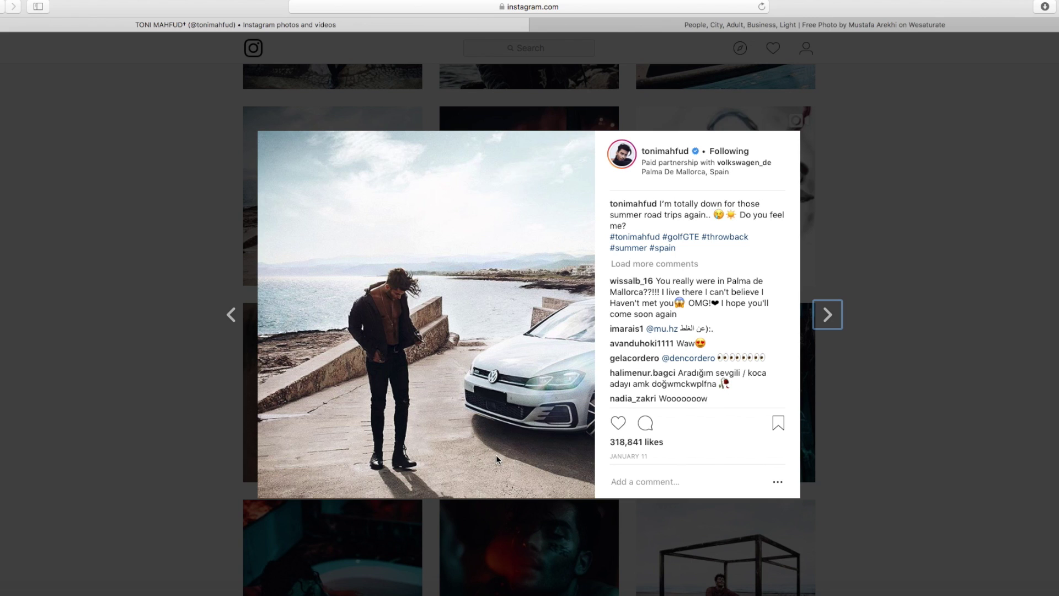
{"action": "left_click", "coordinate": [859, 319]}
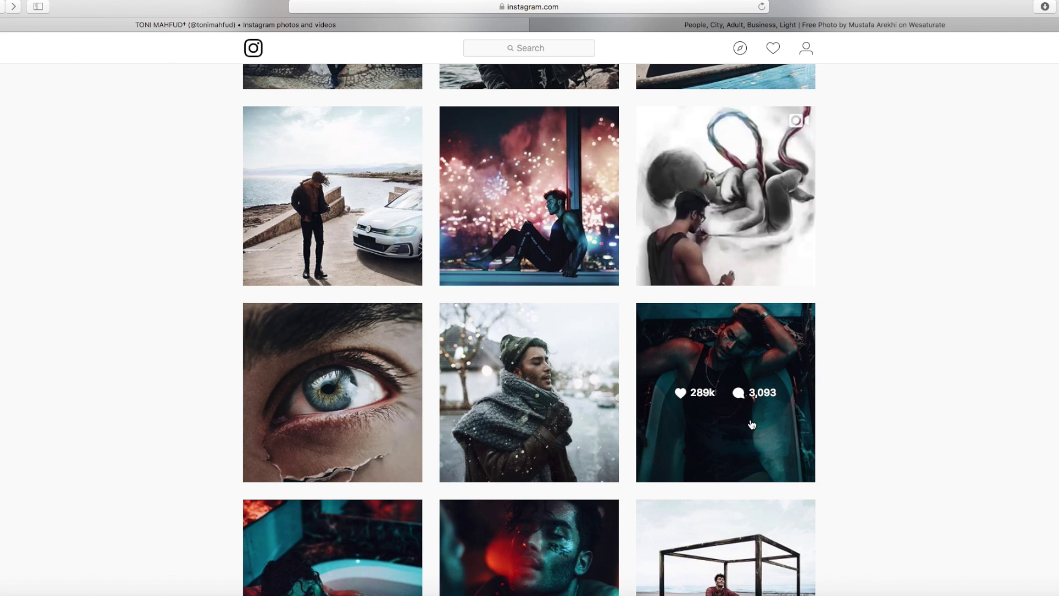
{"action": "left_click", "coordinate": [740, 449]}
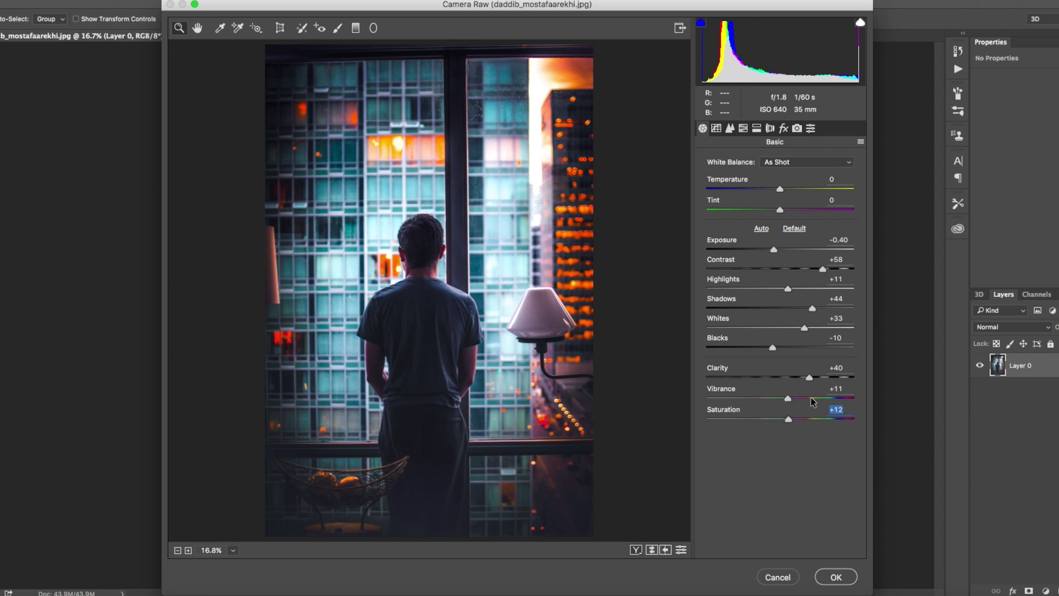
Switch to Camera Raw and set Vibrance to -8, checking the colours against the bathtub photo in the browser
{"action": "left_click_drag", "start_coordinate": [811, 401], "coordinate": [763, 399]}
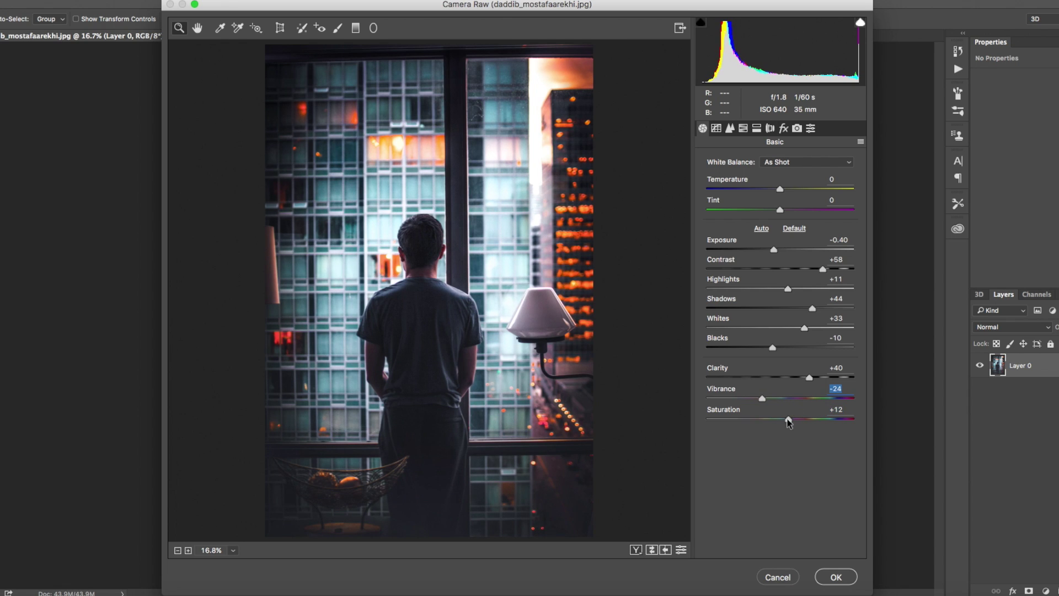
{"action": "left_click_drag", "start_coordinate": [763, 401], "coordinate": [770, 404]}
{"action": "left_click_drag", "start_coordinate": [773, 405], "coordinate": [749, 398]}
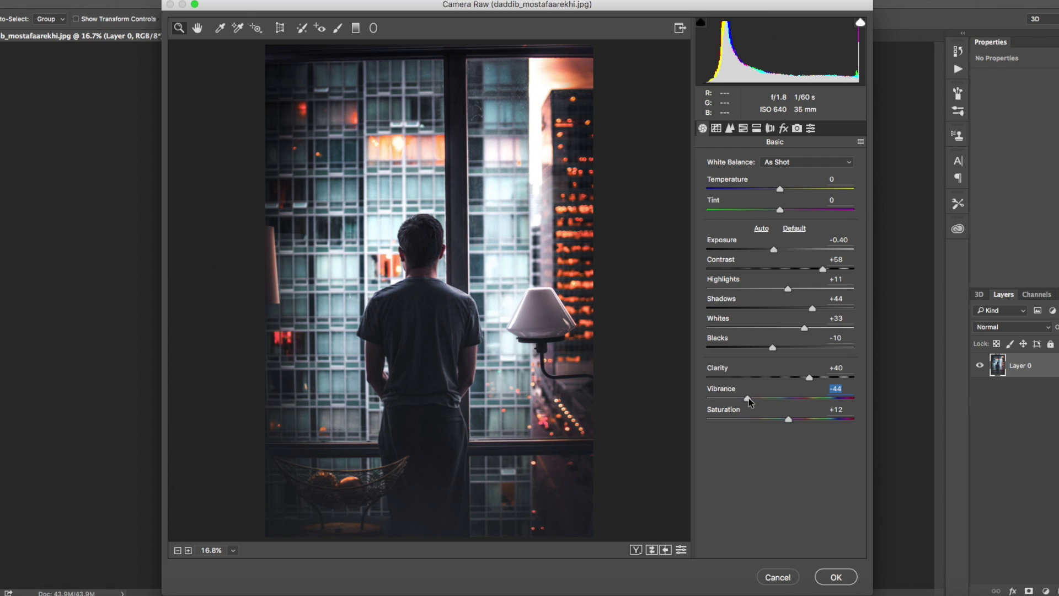
{"action": "key", "text": "super+Tab"}
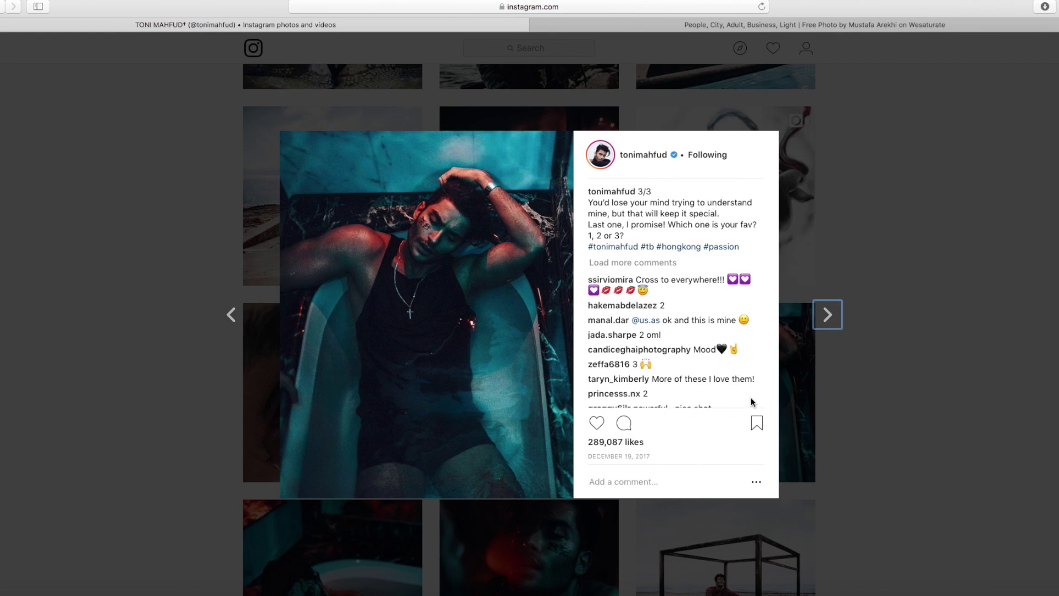
{"action": "key", "text": "ctrl+Right"}
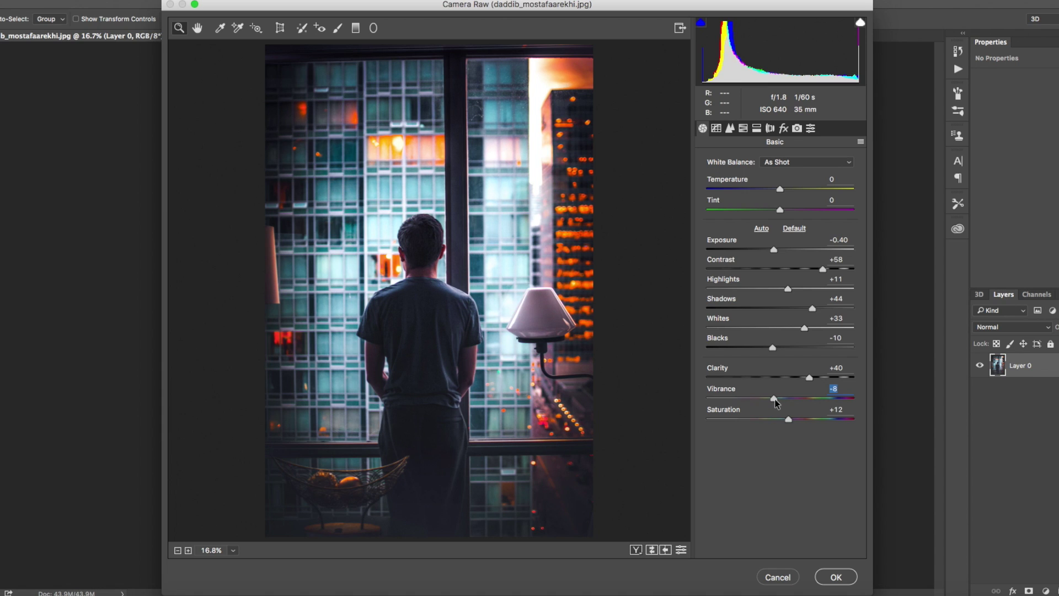
On the RGB point tone curve, set the black point to input 11, output 1 and a shadow point to input 65, output 71
{"action": "left_click", "coordinate": [717, 129]}
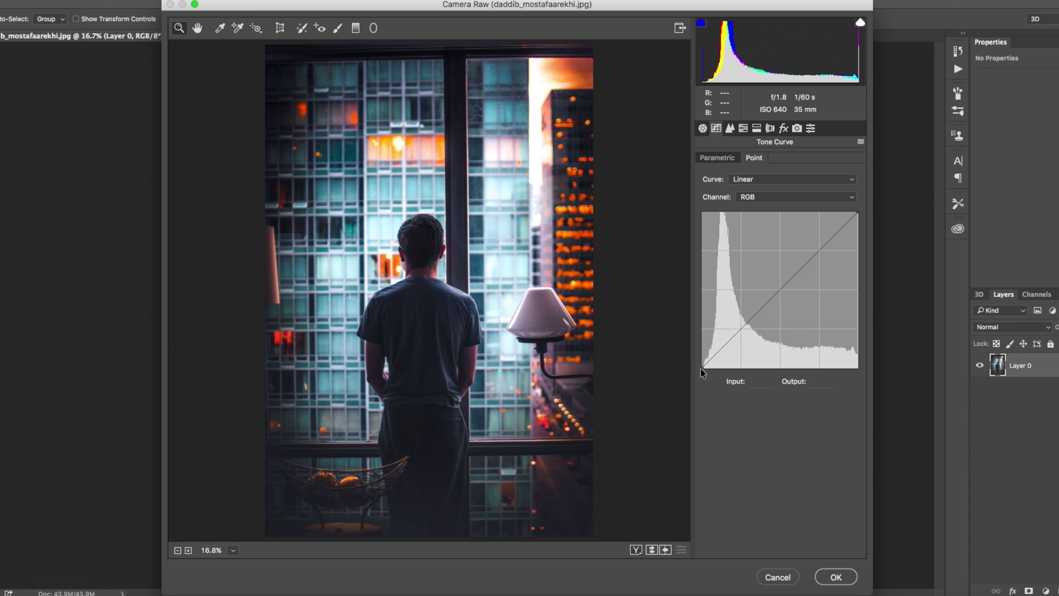
{"action": "left_click_drag", "start_coordinate": [701, 368], "coordinate": [706, 371]}
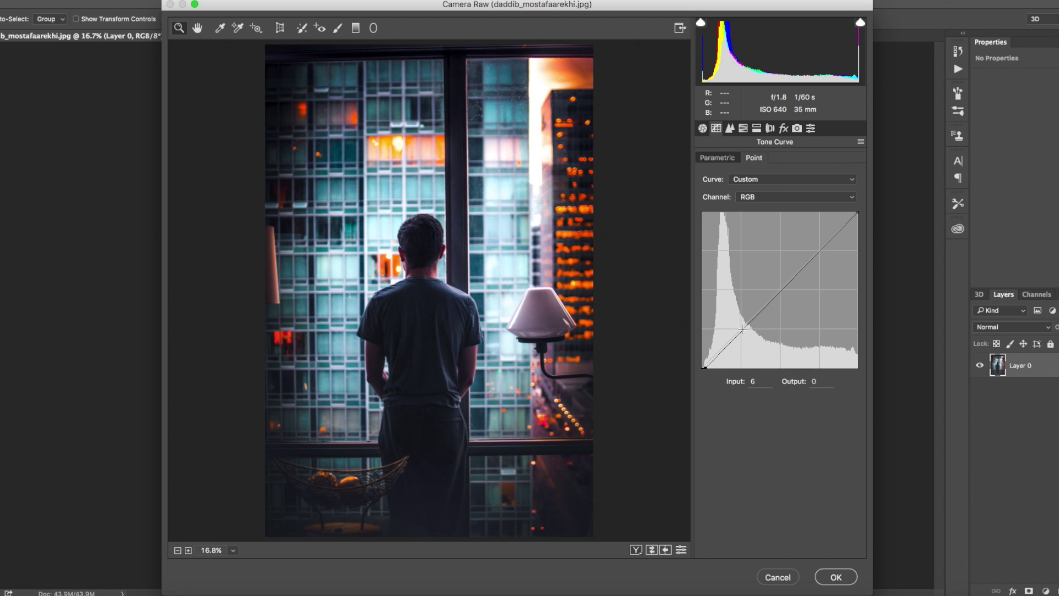
{"action": "left_click_drag", "start_coordinate": [743, 330], "coordinate": [741, 329]}
{"action": "left_click_drag", "start_coordinate": [709, 364], "coordinate": [709, 368]}
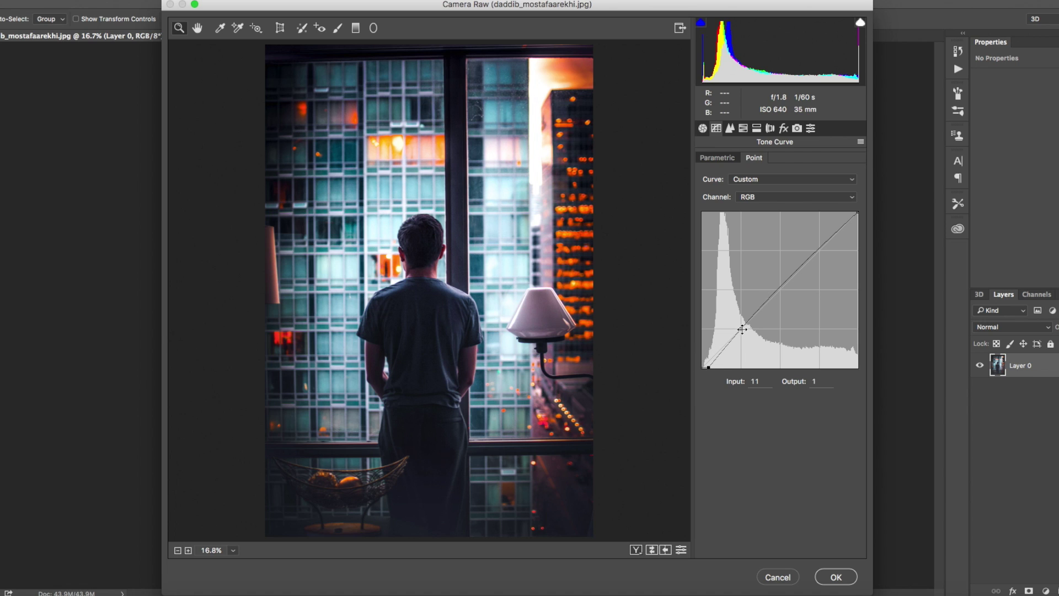
{"action": "left_click_drag", "start_coordinate": [743, 329], "coordinate": [742, 328]}
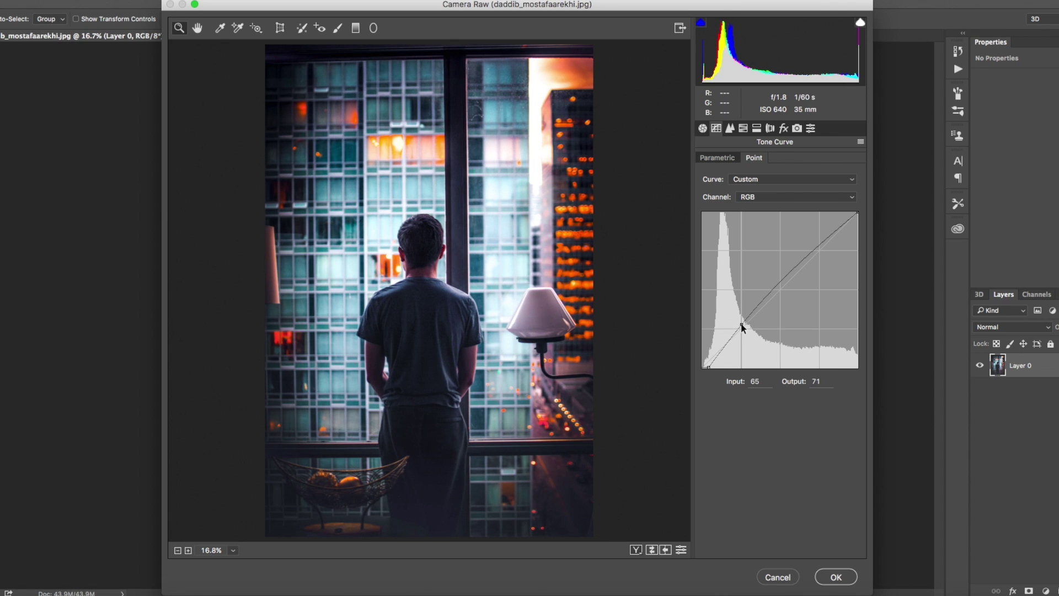
Set curve points at input 127, output 123 and input 193, output 197, and compare the graded preview with the original photo
{"action": "left_click", "coordinate": [779, 282]}
{"action": "mouse_move", "coordinate": [779, 284]}
{"action": "left_mouse_down"}
{"action": "mouse_move", "coordinate": [777, 264]}
{"action": "mouse_move", "coordinate": [779, 292]}
{"action": "left_mouse_up"}
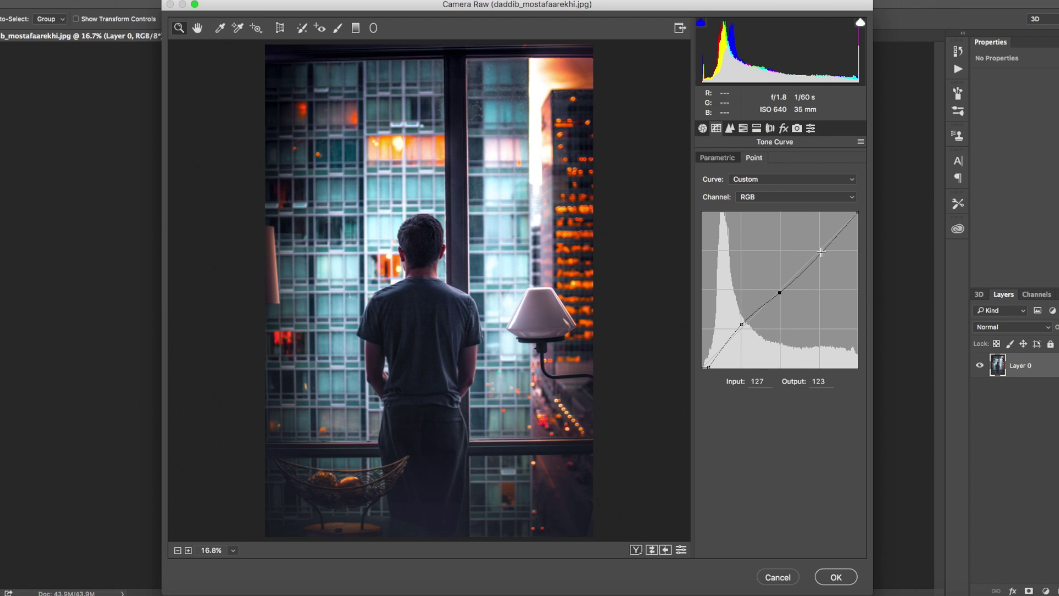
{"action": "left_click_drag", "start_coordinate": [821, 254], "coordinate": [820, 247]}
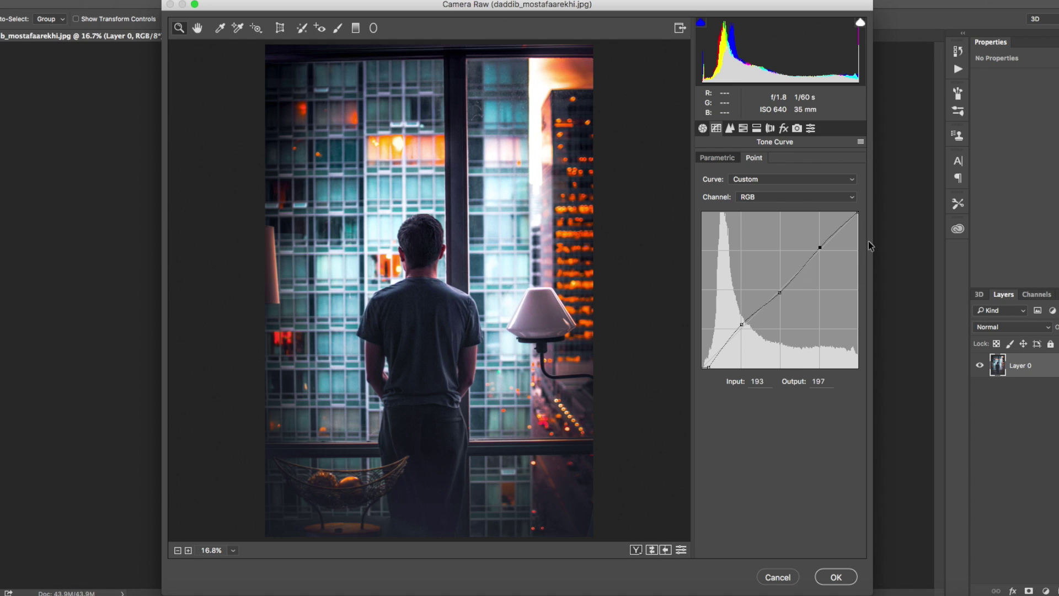
{"action": "left_click", "coordinate": [858, 213]}
{"action": "left_click_drag", "start_coordinate": [549, 6], "coordinate": [961, 15]}
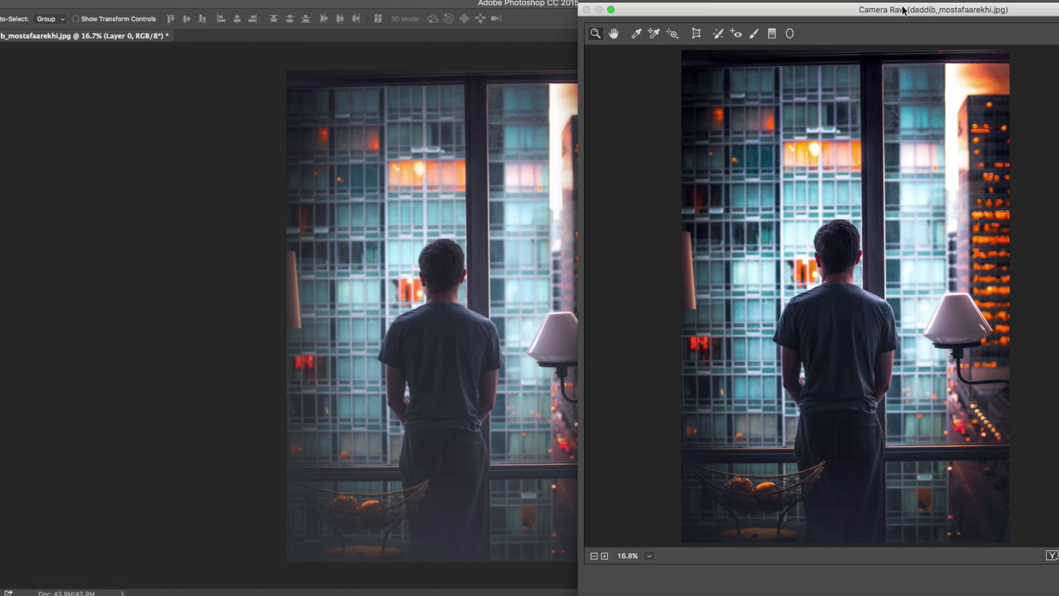
{"action": "left_click_drag", "start_coordinate": [904, 9], "coordinate": [544, 10]}
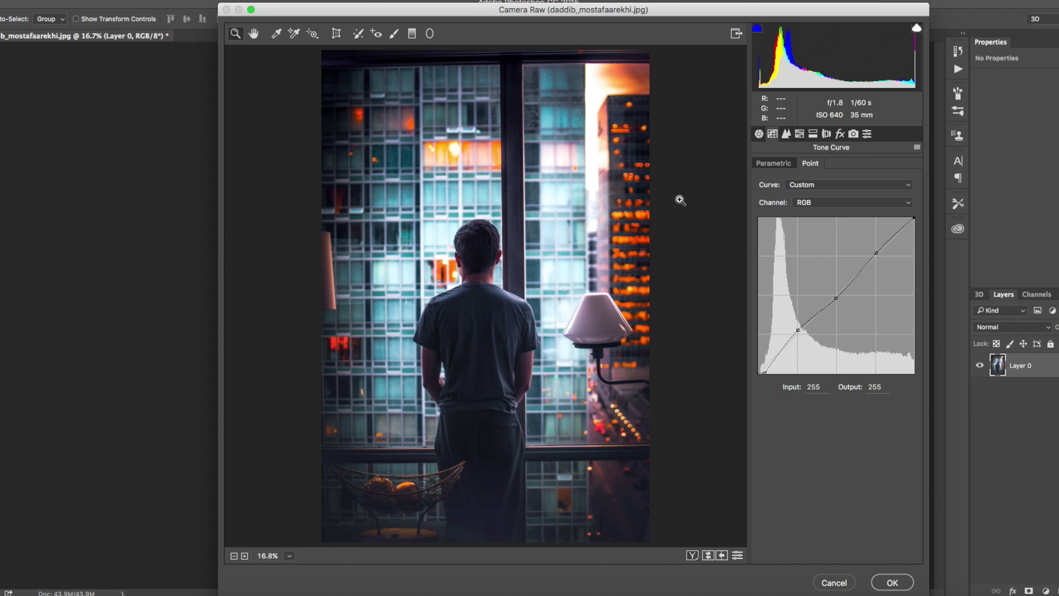
Set sharpening Amount to 32, Radius to 3.0 and Detail to 20, and noise reduction Luminance to 5
{"action": "left_click", "coordinate": [786, 135]}
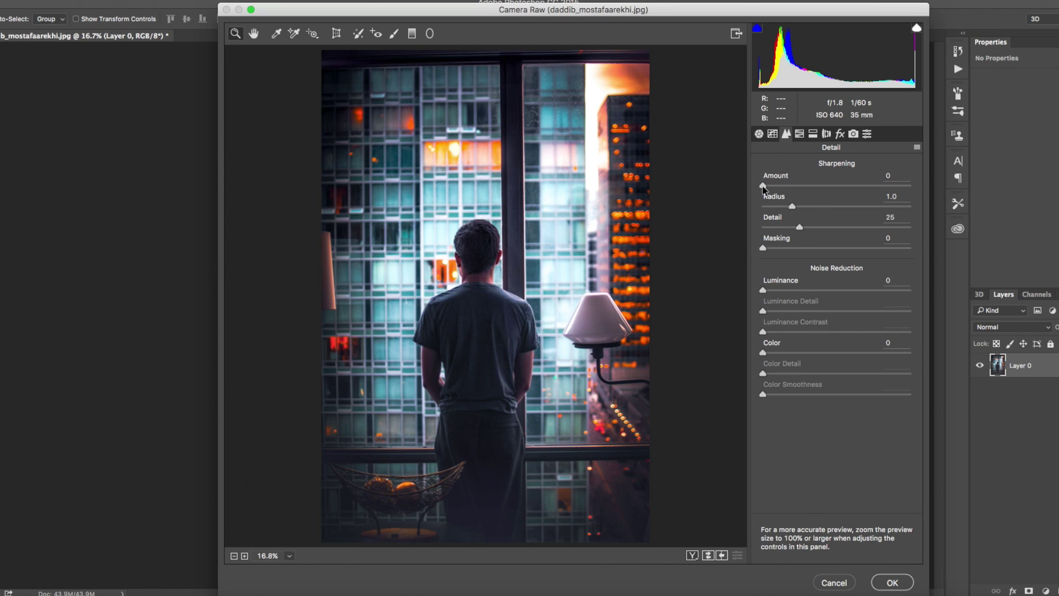
{"action": "left_click_drag", "start_coordinate": [764, 186], "coordinate": [948, 209]}
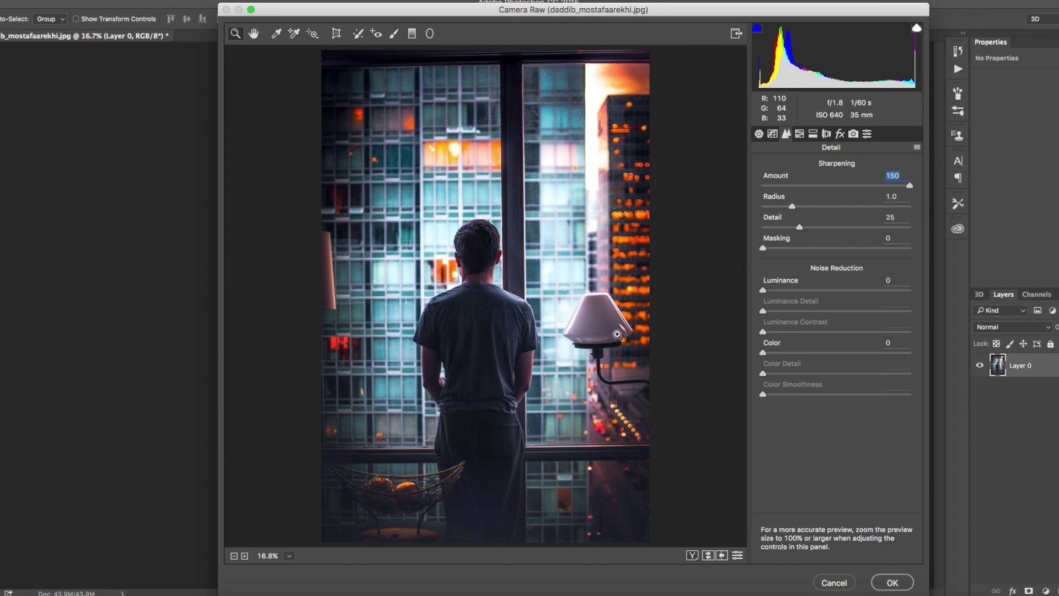
{"action": "left_click", "coordinate": [785, 186]}
{"action": "left_click_drag", "start_coordinate": [785, 189], "coordinate": [993, 223]}
{"action": "key", "text": "Tab"}
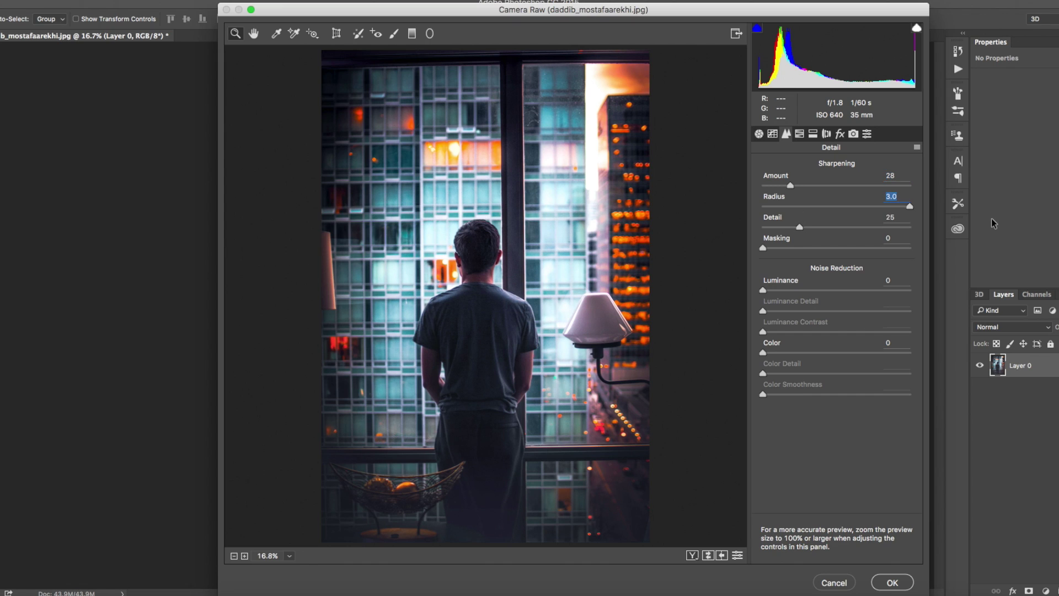
{"action": "left_click_drag", "start_coordinate": [790, 186], "coordinate": [796, 188]}
{"action": "left_click_drag", "start_coordinate": [799, 227], "coordinate": [793, 227]}
{"action": "left_click_drag", "start_coordinate": [762, 290], "coordinate": [770, 292]}
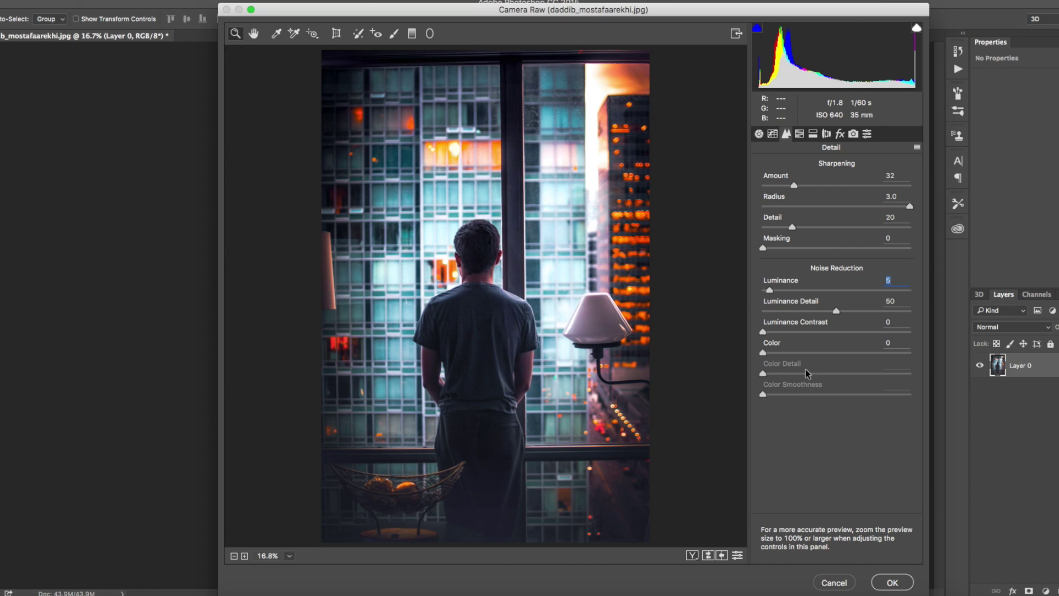
Look over the HSL Hue, Saturation and Luminance adjustments and return to Hue
{"action": "left_click", "coordinate": [799, 135]}
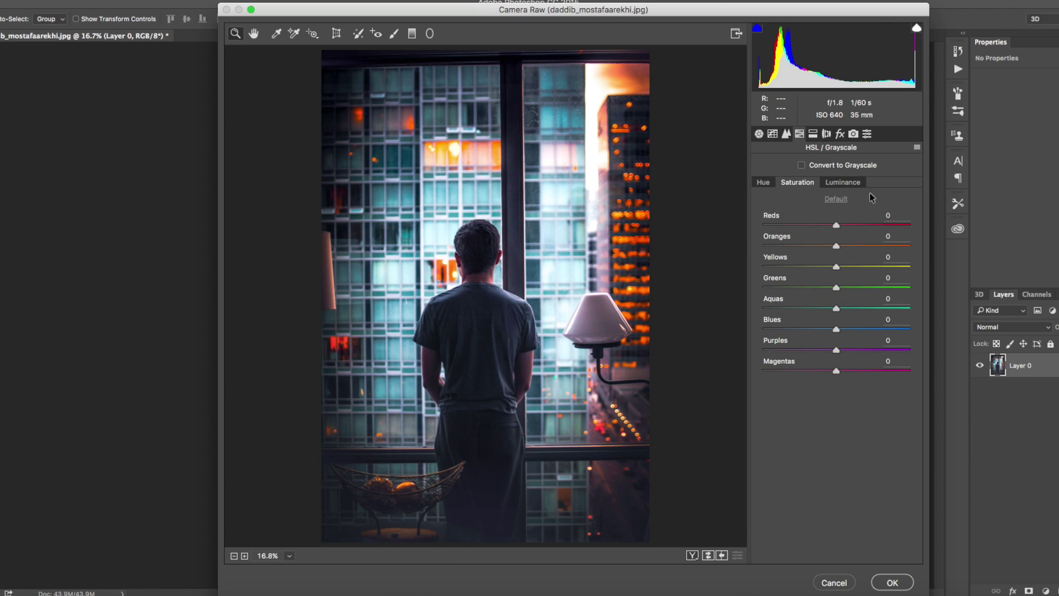
{"action": "left_click", "coordinate": [764, 184]}
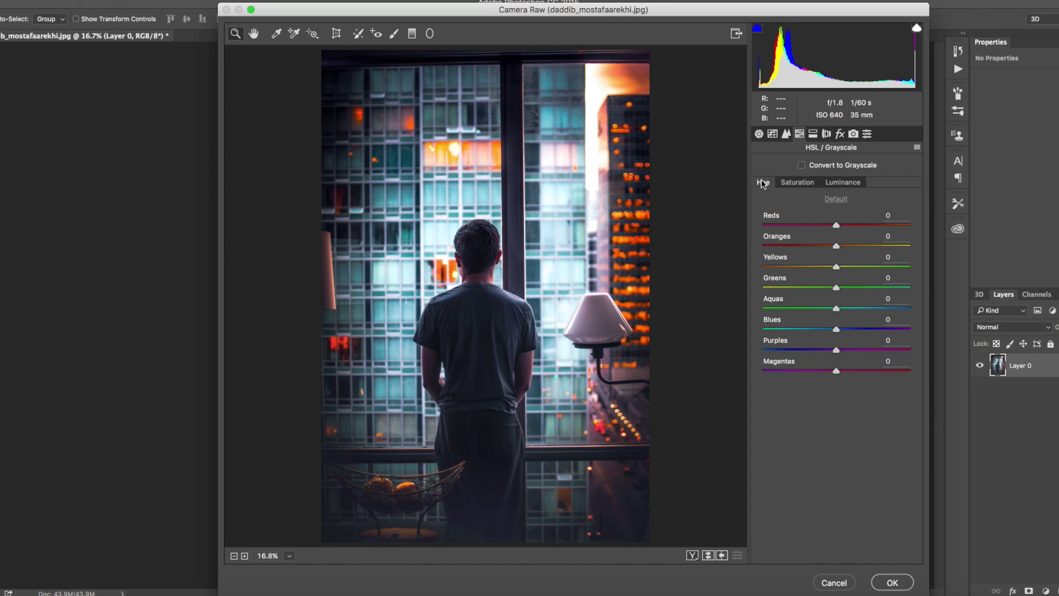
{"action": "left_click", "coordinate": [793, 183]}
{"action": "left_click", "coordinate": [843, 183]}
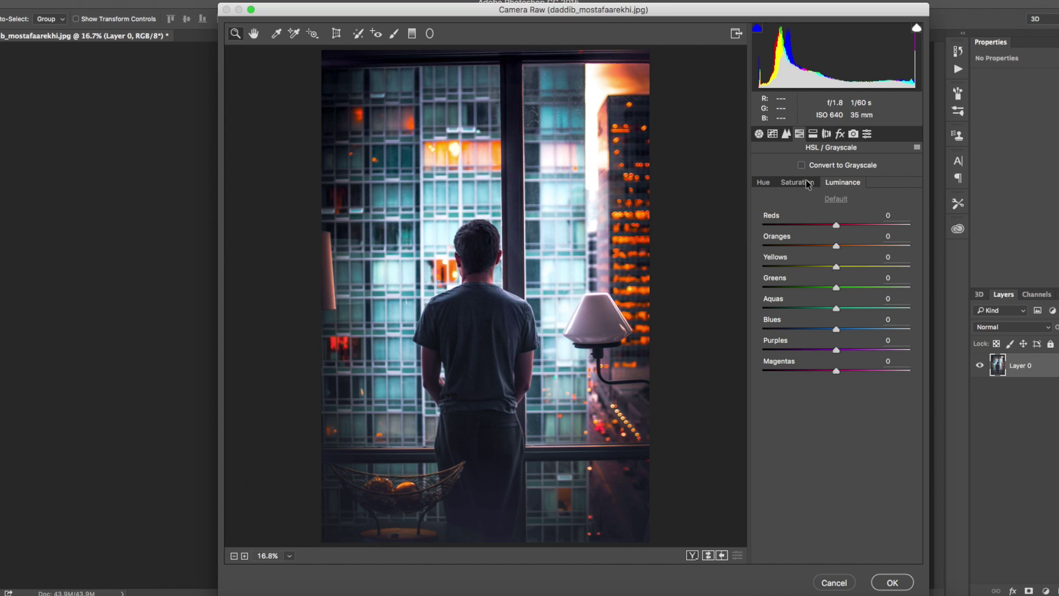
{"action": "left_click", "coordinate": [807, 183]}
{"action": "left_click", "coordinate": [763, 184]}
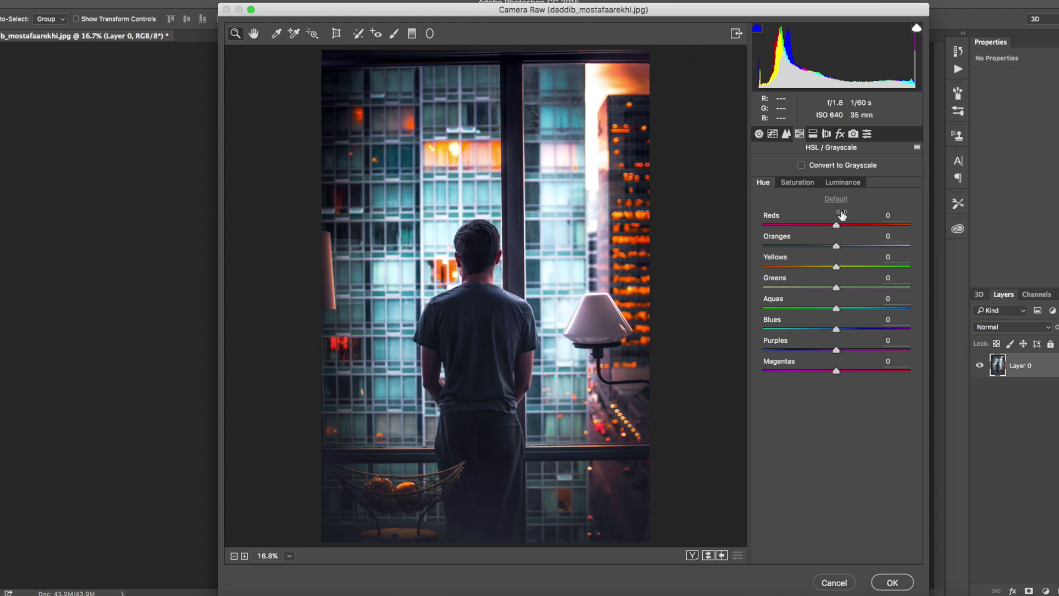
Try the Reds hue at +42, compare with the bathtub photo in the browser, and set it to -10
{"action": "left_click_drag", "start_coordinate": [837, 216], "coordinate": [855, 228]}
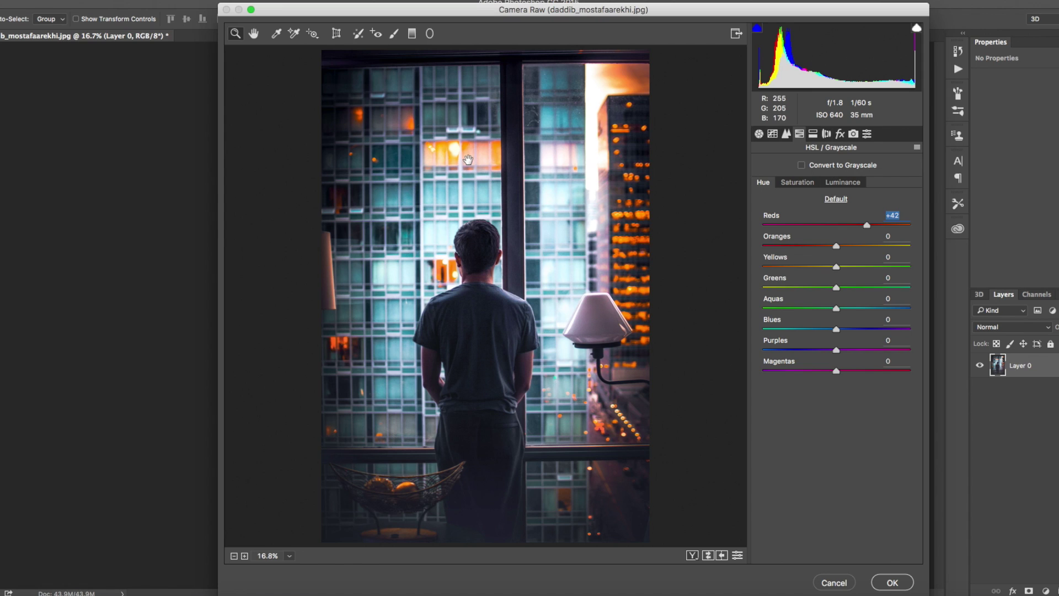
{"action": "key", "text": "super+Tab"}
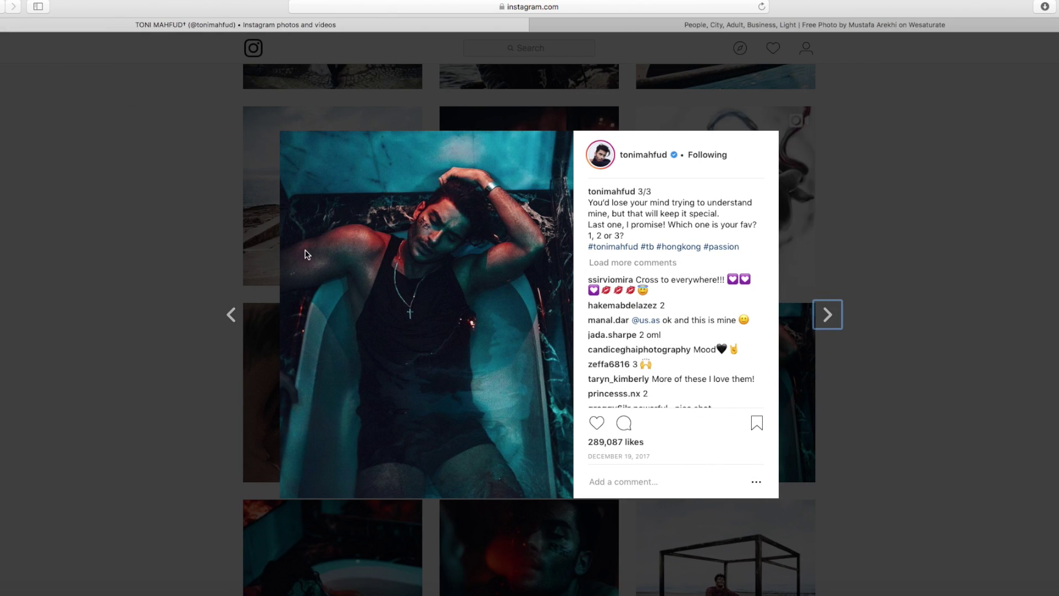
{"action": "key", "text": "super+Tab"}
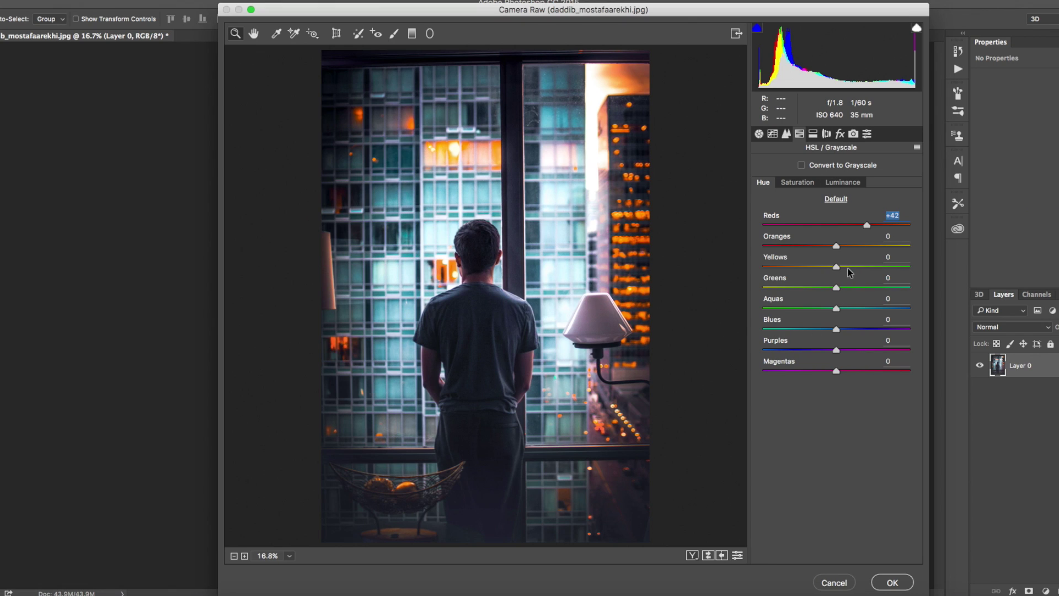
{"action": "left_click_drag", "start_coordinate": [868, 225], "coordinate": [830, 229]}
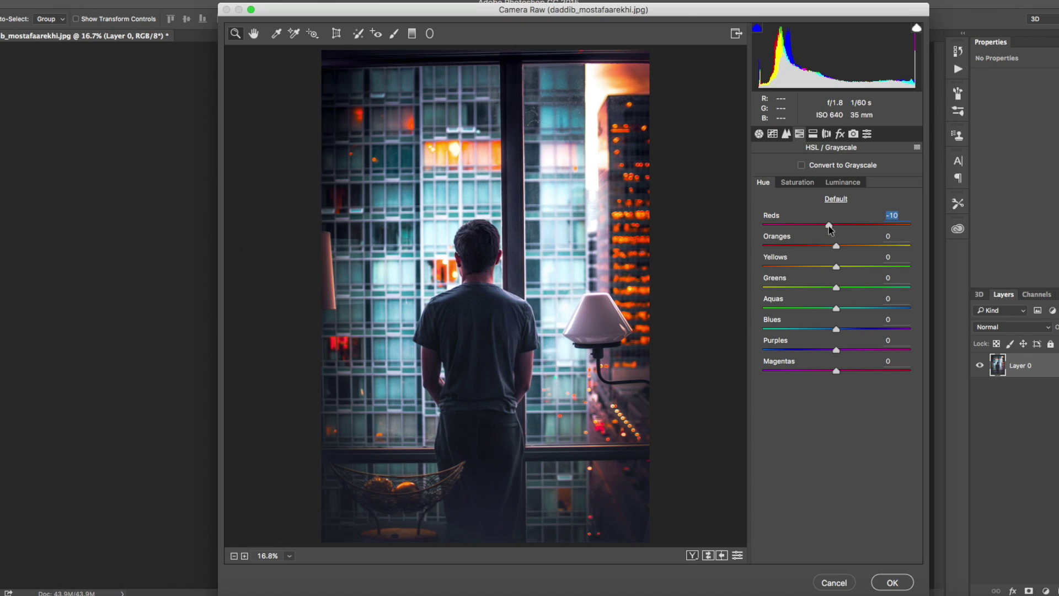
Set the Oranges hue to -5 and the Yellows hue to +100, trying -100 for the Yellows as a comparison
{"action": "mouse_move", "coordinate": [837, 248]}
{"action": "left_mouse_down"}
{"action": "mouse_move", "coordinate": [763, 248]}
{"action": "mouse_move", "coordinate": [952, 249]}
{"action": "mouse_move", "coordinate": [783, 247]}
{"action": "mouse_move", "coordinate": [836, 247]}
{"action": "left_mouse_up"}
{"action": "key", "text": "Tab"}
{"action": "left_click_drag", "start_coordinate": [837, 270], "coordinate": [956, 263]}
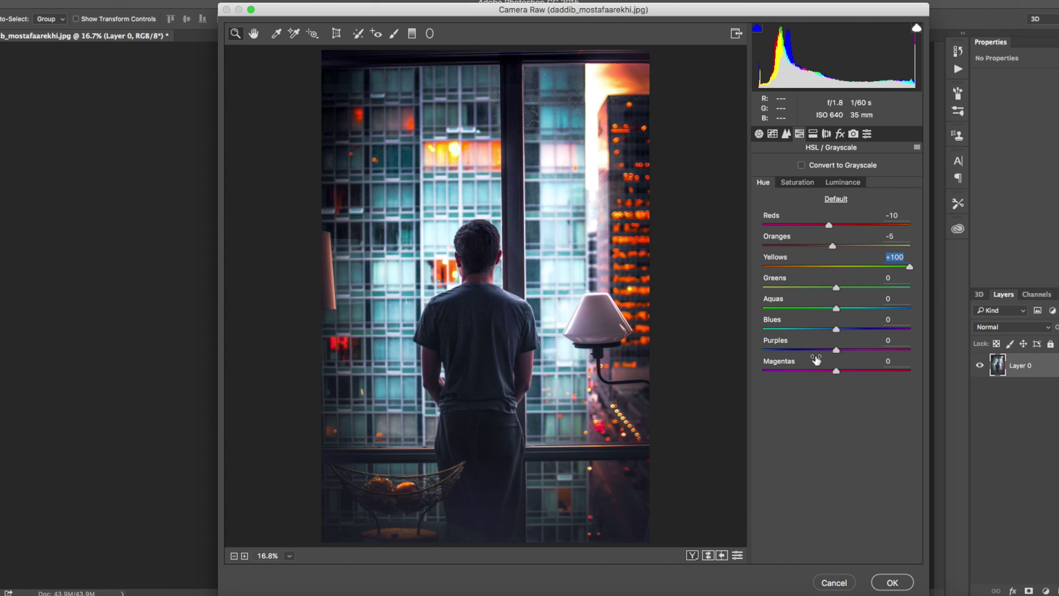
{"action": "type", "text": "-100"}
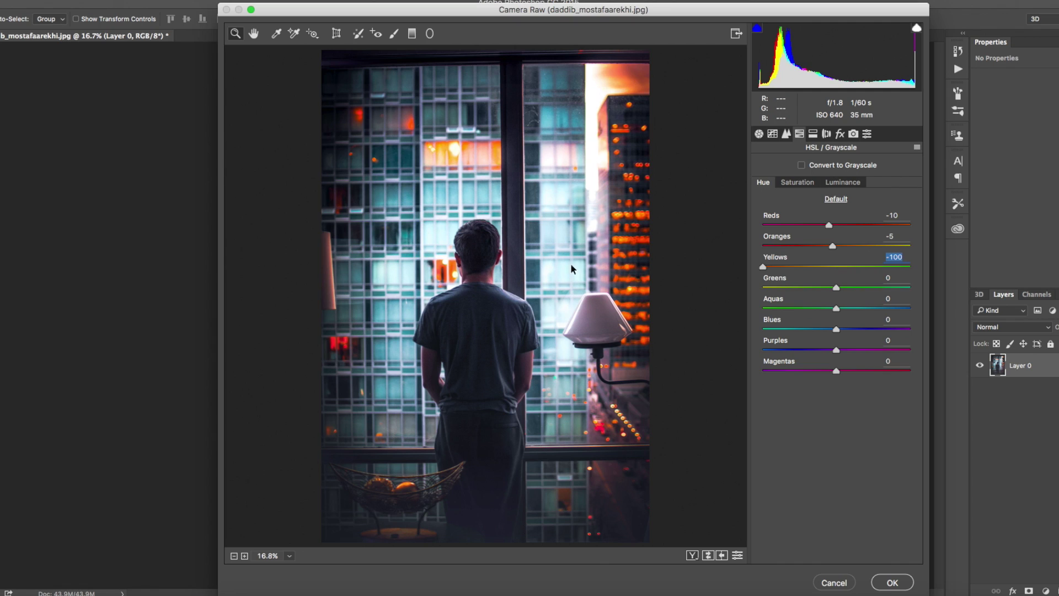
{"action": "type", "text": "100"}
{"action": "key", "text": "Return"}
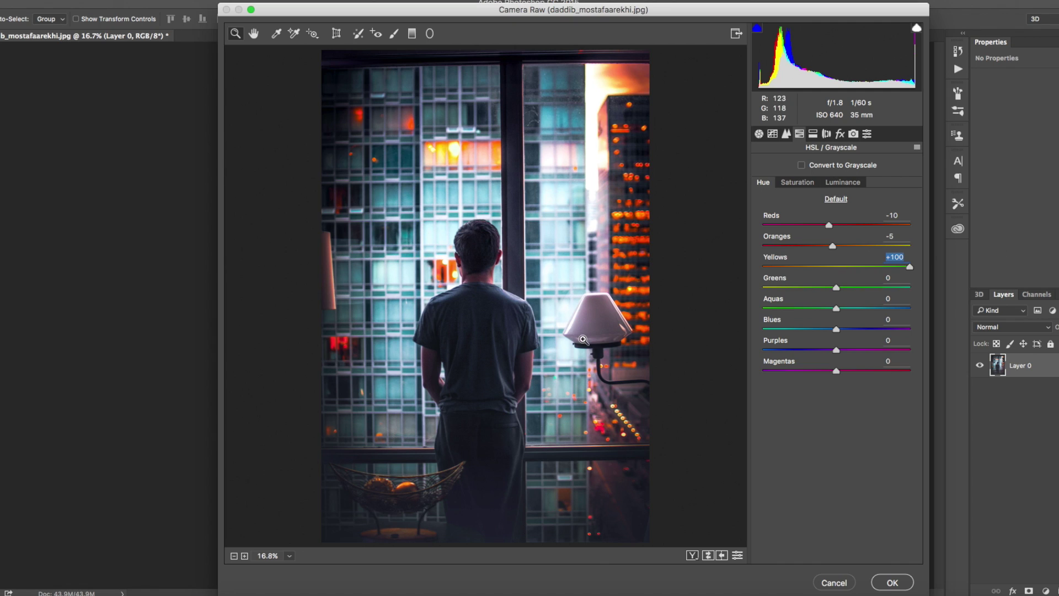
Set the Greens hue to +43 and try the Aquas hue at -100 before raising it
{"action": "left_click_drag", "start_coordinate": [837, 287], "coordinate": [707, 293]}
{"action": "left_click_drag", "start_coordinate": [844, 299], "coordinate": [868, 292]}
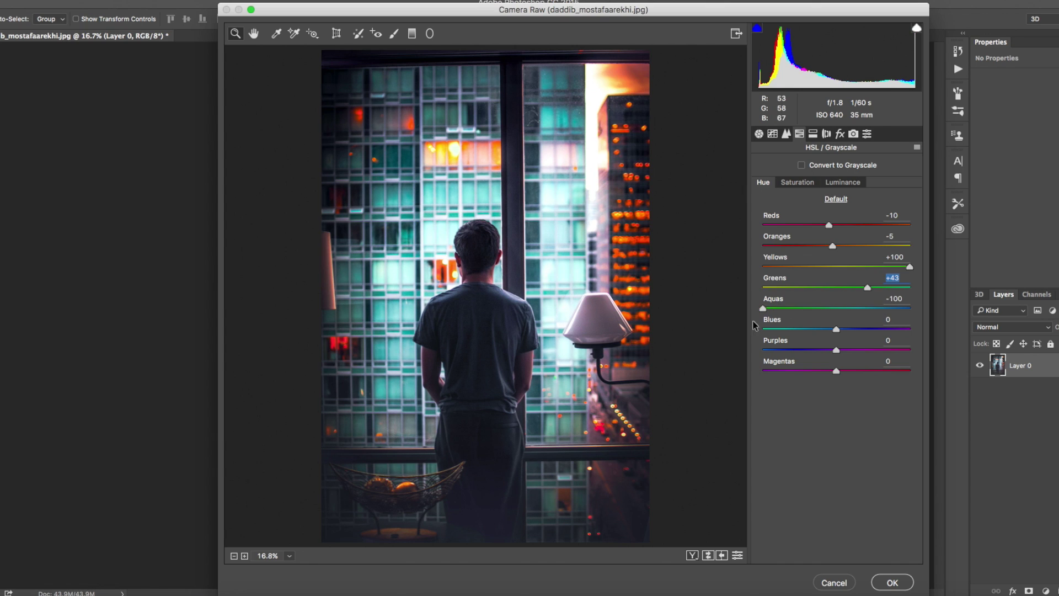
{"action": "left_click_drag", "start_coordinate": [752, 320], "coordinate": [831, 319]}
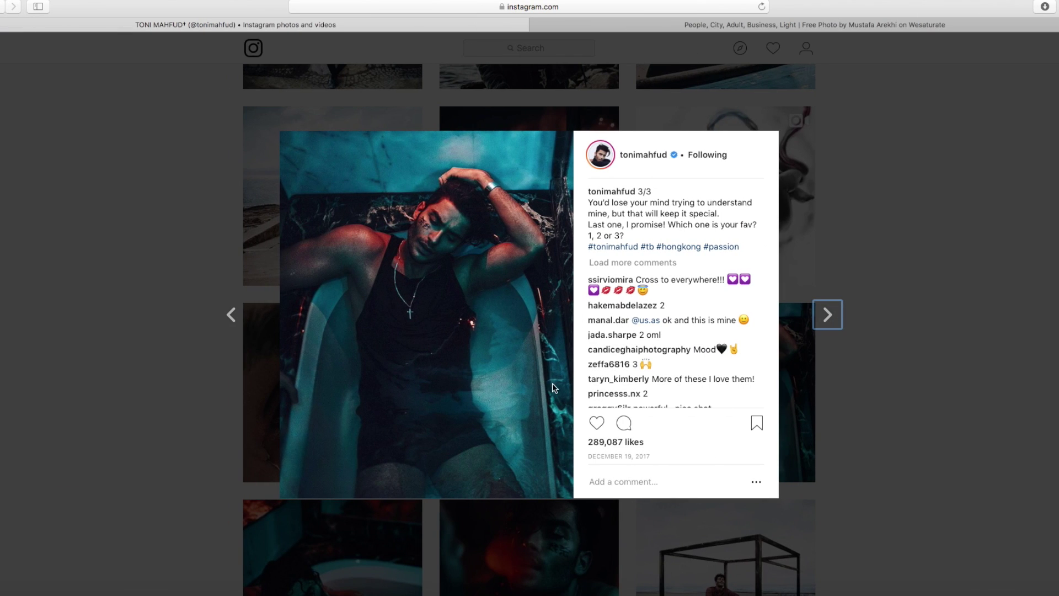
In the browser, close the bathtub post and look over the teal-and-red shots in the Instagram profile's grid
{"action": "left_click", "coordinate": [180, 436]}
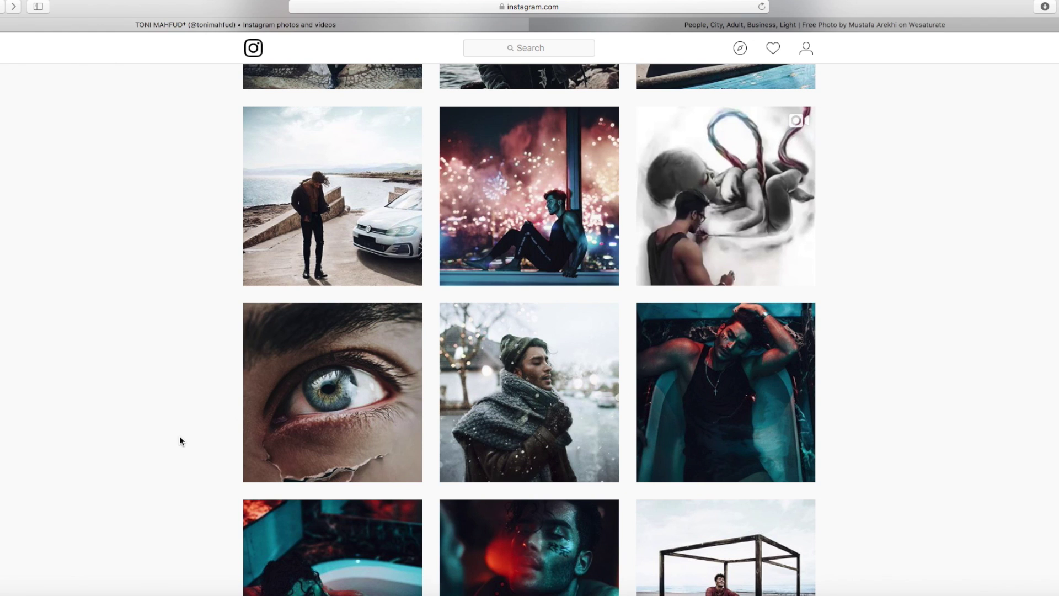
{"action": "scroll", "coordinate": [180, 438], "scroll_direction": "down", "scroll_amount": 2}
{"action": "scroll", "coordinate": [180, 436], "scroll_direction": "down", "scroll_amount": 5}
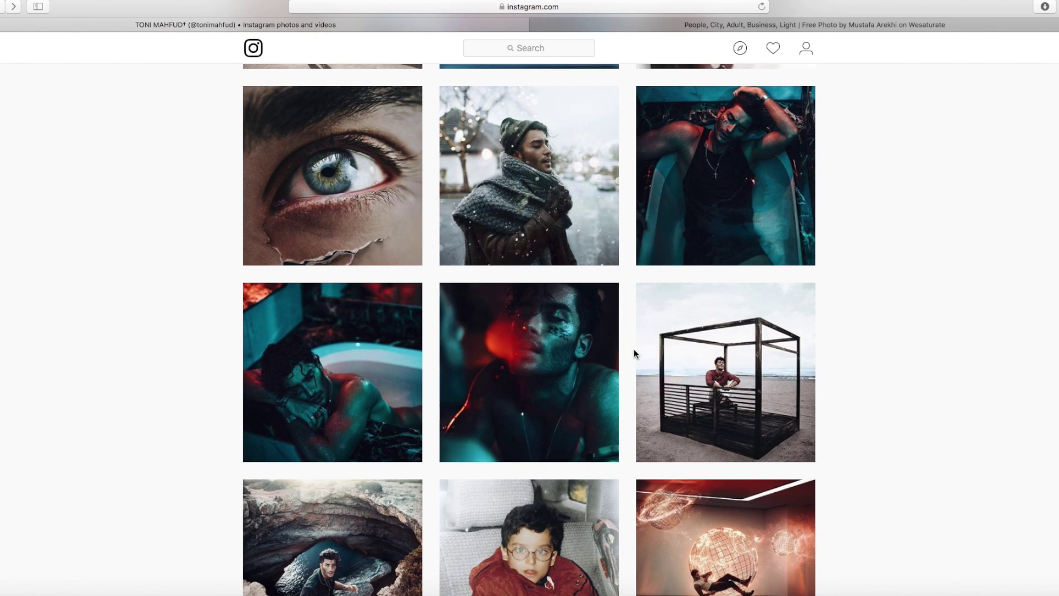
Browse further down the Instagram profile's grid and examine the underwater portrait with sharks
{"action": "scroll", "coordinate": [634, 353], "scroll_direction": "down", "scroll_amount": 4}
{"action": "scroll", "coordinate": [635, 353], "scroll_direction": "down", "scroll_amount": 20}
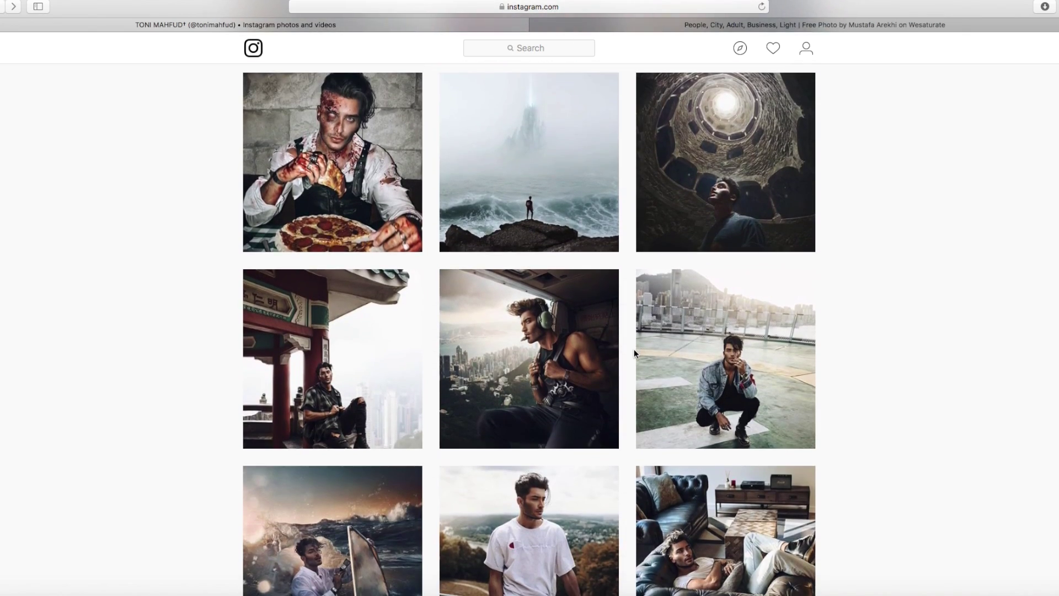
{"action": "scroll", "coordinate": [634, 349], "scroll_direction": "down", "scroll_amount": 20}
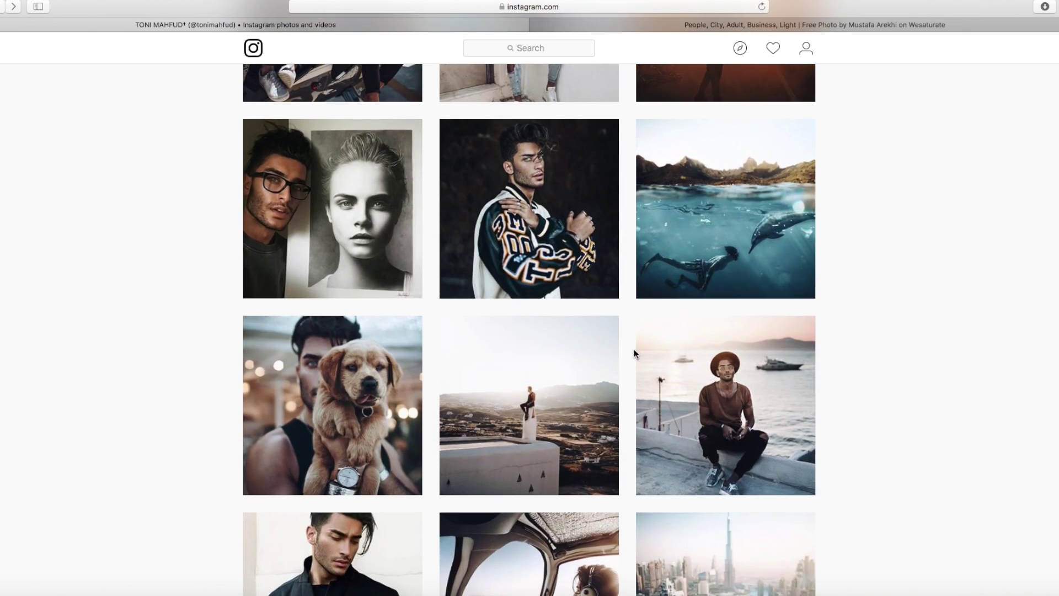
{"action": "scroll", "coordinate": [923, 379], "scroll_direction": "down", "scroll_amount": 20}
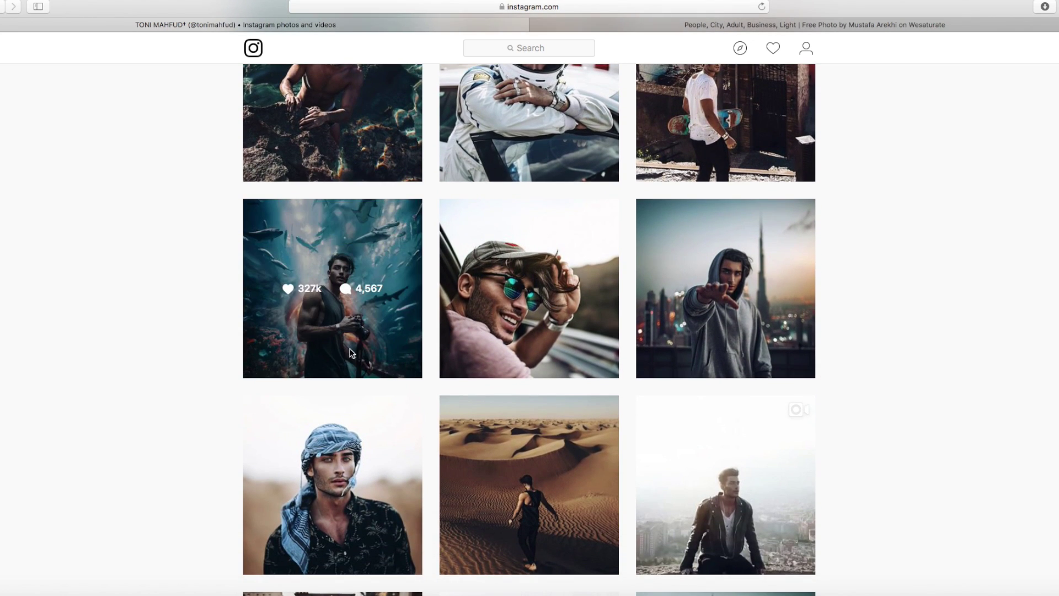
{"action": "left_click", "coordinate": [352, 353]}
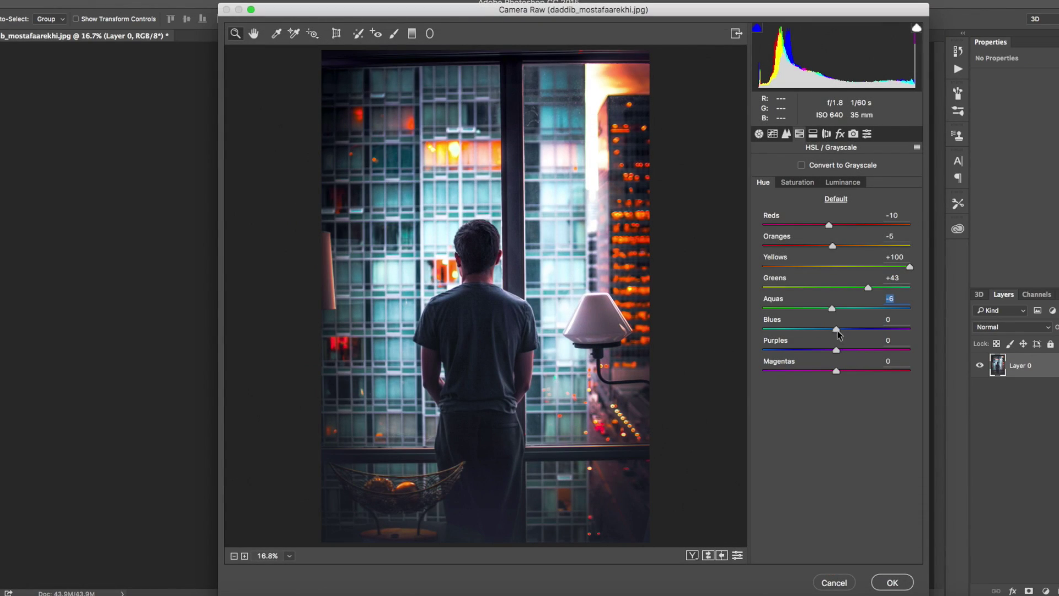
Set the Aquas hue to +33 and the Blues hue to -4, comparing interim values of +16 and -11 with the Instagram grid
{"action": "mouse_move", "coordinate": [831, 308]}
{"action": "left_mouse_down"}
{"action": "mouse_move", "coordinate": [817, 311]}
{"action": "mouse_move", "coordinate": [860, 329]}
{"action": "mouse_move", "coordinate": [738, 326]}
{"action": "mouse_move", "coordinate": [852, 333]}
{"action": "mouse_move", "coordinate": [825, 333]}
{"action": "mouse_move", "coordinate": [915, 311]}
{"action": "mouse_move", "coordinate": [850, 310]}
{"action": "left_mouse_up"}
{"action": "left_click", "coordinate": [848, 310]}
{"action": "left_click_drag", "start_coordinate": [823, 331], "coordinate": [828, 332]}
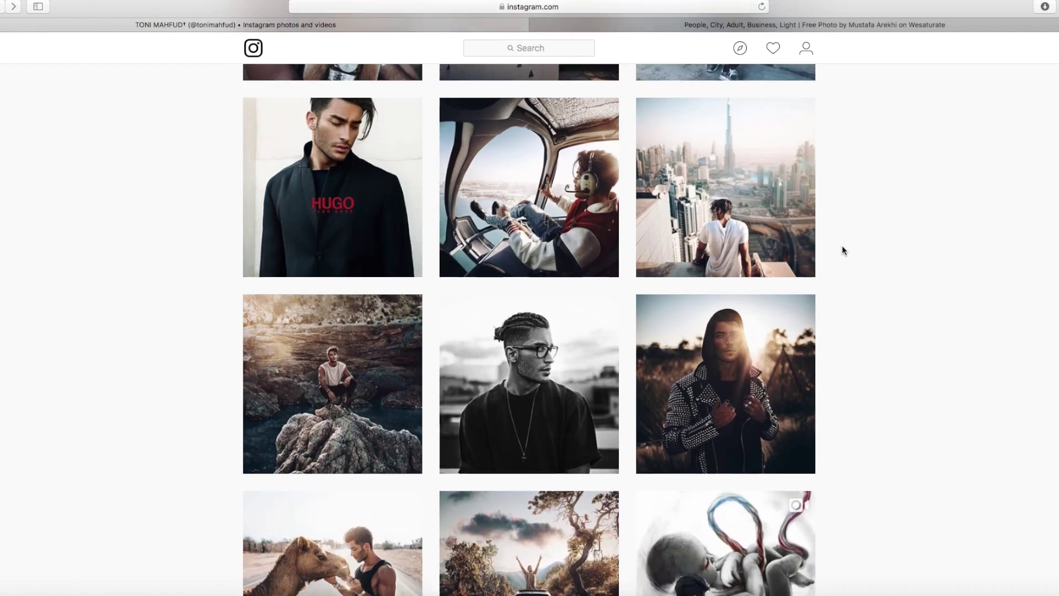
{"action": "scroll", "coordinate": [842, 245], "scroll_direction": "up", "scroll_amount": 15}
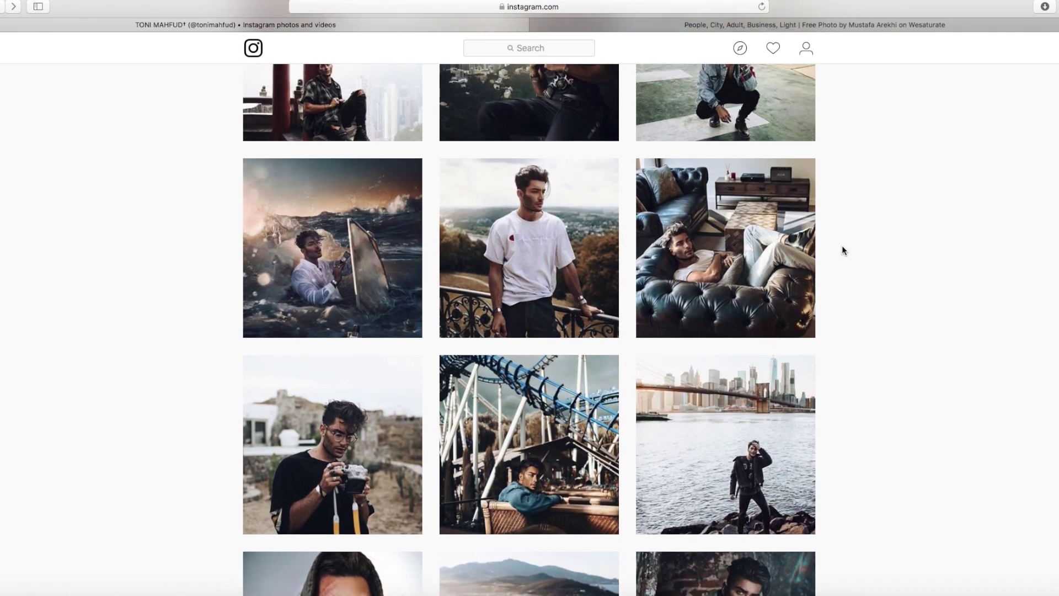
{"action": "left_click", "coordinate": [769, 267]}
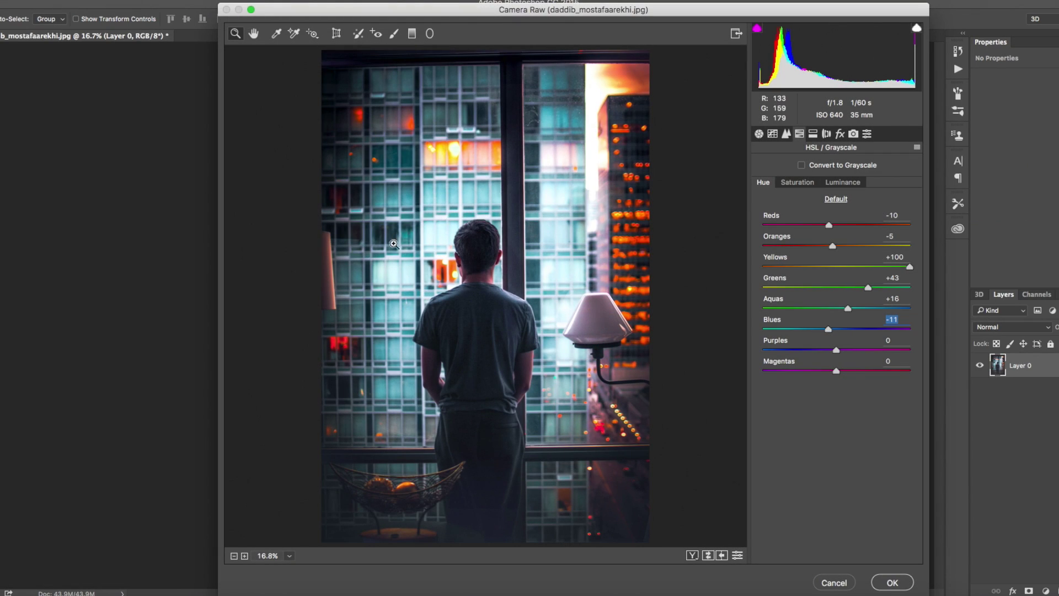
{"action": "mouse_move", "coordinate": [830, 330]}
{"action": "left_mouse_down"}
{"action": "mouse_move", "coordinate": [856, 333]}
{"action": "mouse_move", "coordinate": [837, 333]}
{"action": "left_mouse_up"}
{"action": "left_click", "coordinate": [861, 309]}
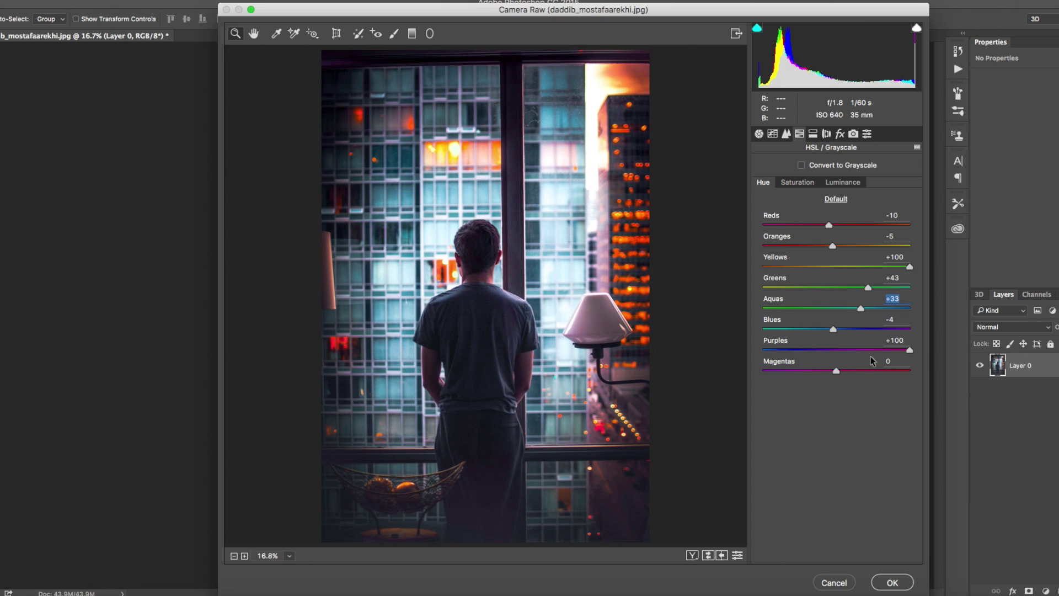
Try the Purples hue at +100 and -25 and the Magentas hue at -100, finishing with a value of 0
{"action": "left_click_drag", "start_coordinate": [836, 351], "coordinate": [727, 372]}
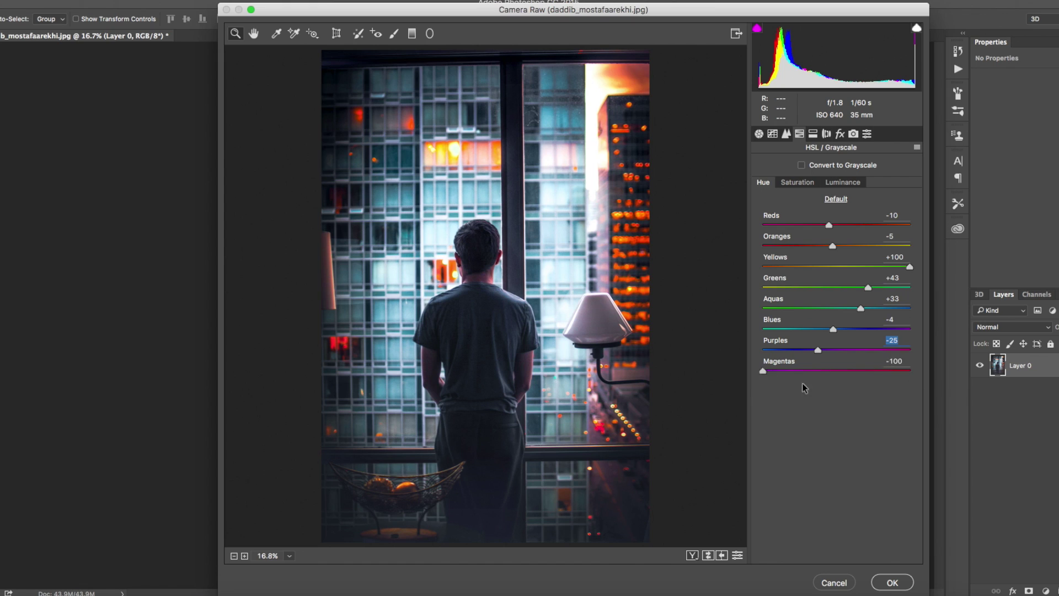
{"action": "left_click_drag", "start_coordinate": [803, 386], "coordinate": [839, 379]}
{"action": "type", "text": "0"}
Bring up the HSL saturation adjustments and compare the photo with the bathtub post in the browser
{"action": "left_click", "coordinate": [797, 182]}
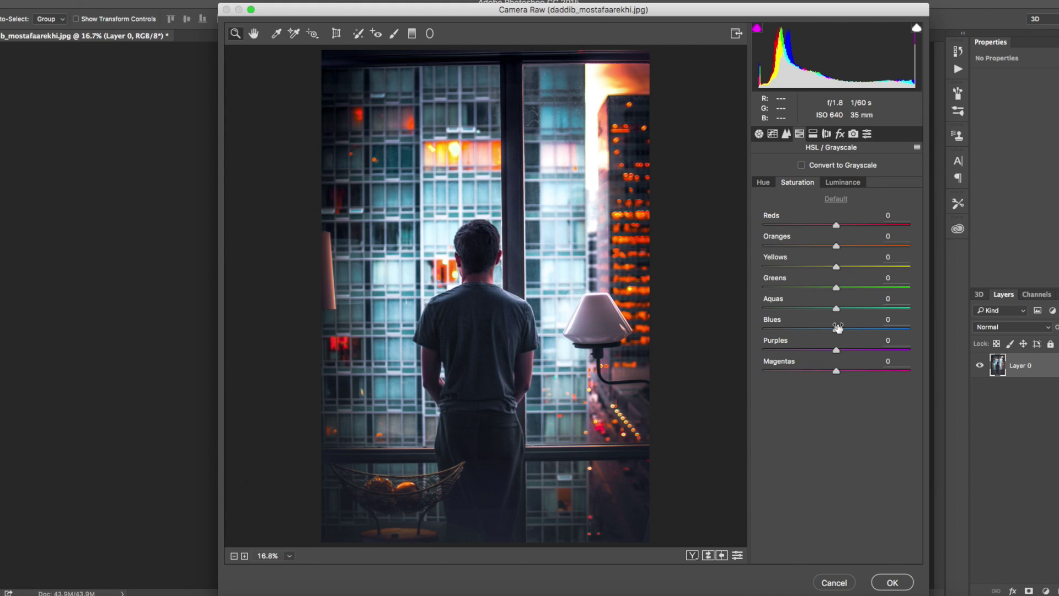
{"action": "left_click", "coordinate": [835, 226]}
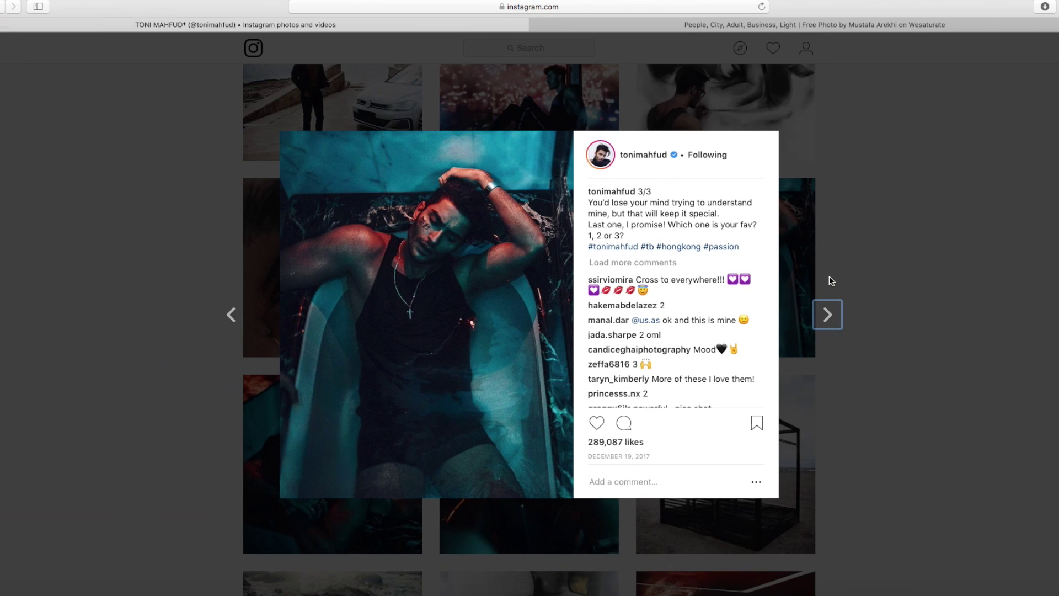
{"action": "key", "text": "super+Tab"}
{"action": "key", "text": "super+Tab"}
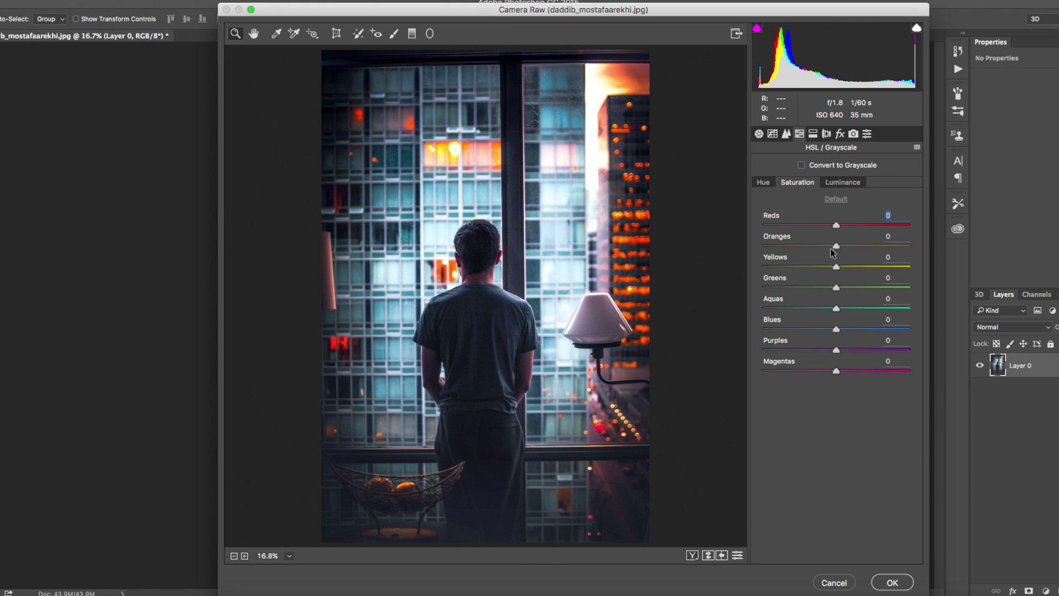
Set the saturation of Oranges to -18, Yellows to +26, Blues to +8 and Purples to -100
{"action": "mouse_move", "coordinate": [836, 246]}
{"action": "left_mouse_down"}
{"action": "mouse_move", "coordinate": [800, 247]}
{"action": "mouse_move", "coordinate": [909, 249]}
{"action": "mouse_move", "coordinate": [833, 246]}
{"action": "left_mouse_up"}
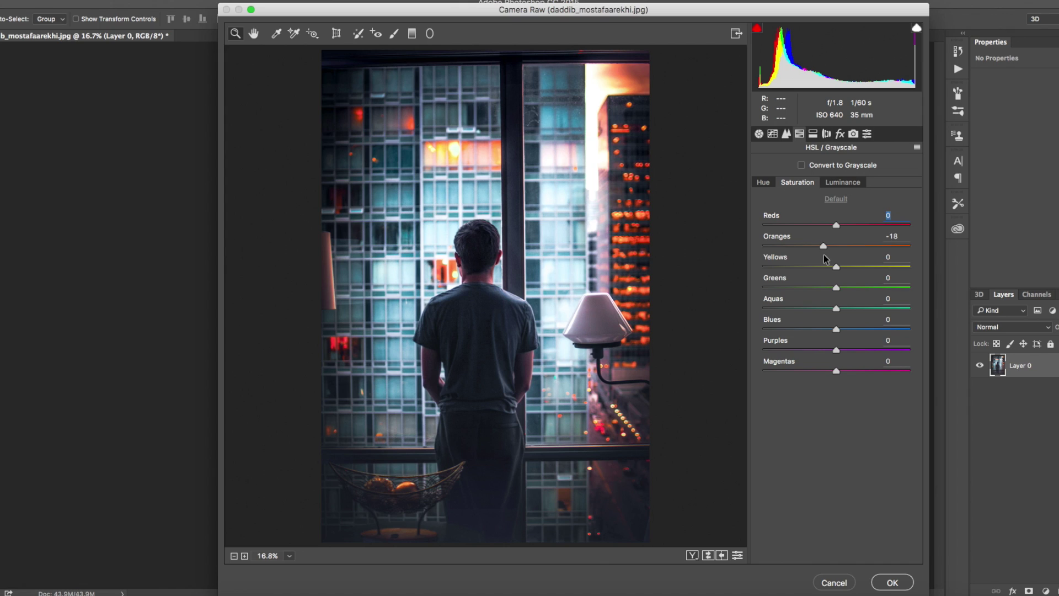
{"action": "key", "text": "Tab"}
{"action": "left_click_drag", "start_coordinate": [836, 266], "coordinate": [858, 270]}
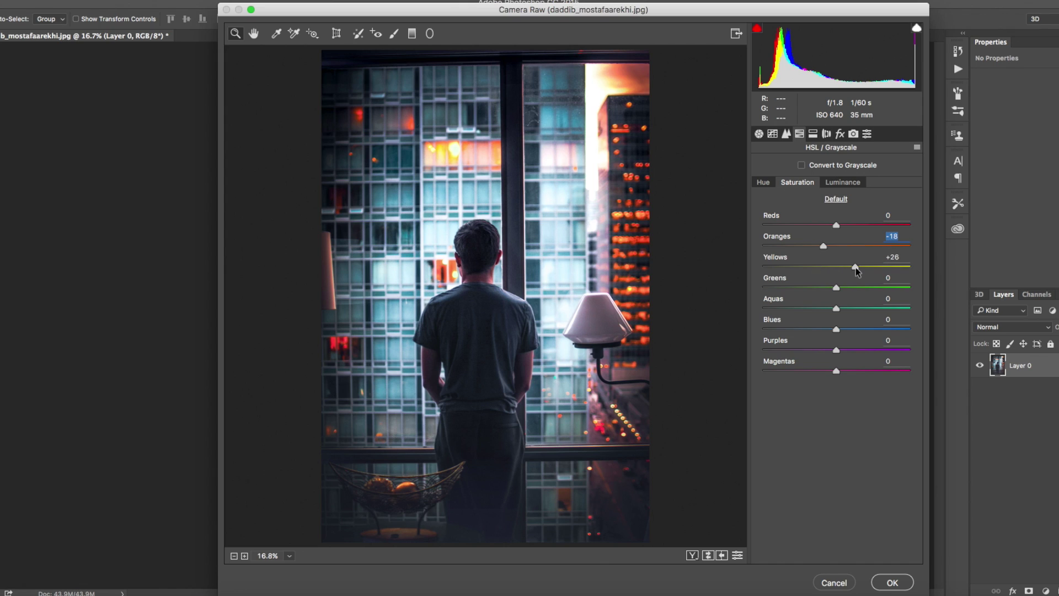
{"action": "left_click", "coordinate": [856, 267]}
{"action": "mouse_move", "coordinate": [837, 331]}
{"action": "left_mouse_down"}
{"action": "mouse_move", "coordinate": [867, 331]}
{"action": "mouse_move", "coordinate": [739, 332]}
{"action": "mouse_move", "coordinate": [839, 331]}
{"action": "left_mouse_up"}
{"action": "left_click_drag", "start_coordinate": [837, 353], "coordinate": [758, 351]}
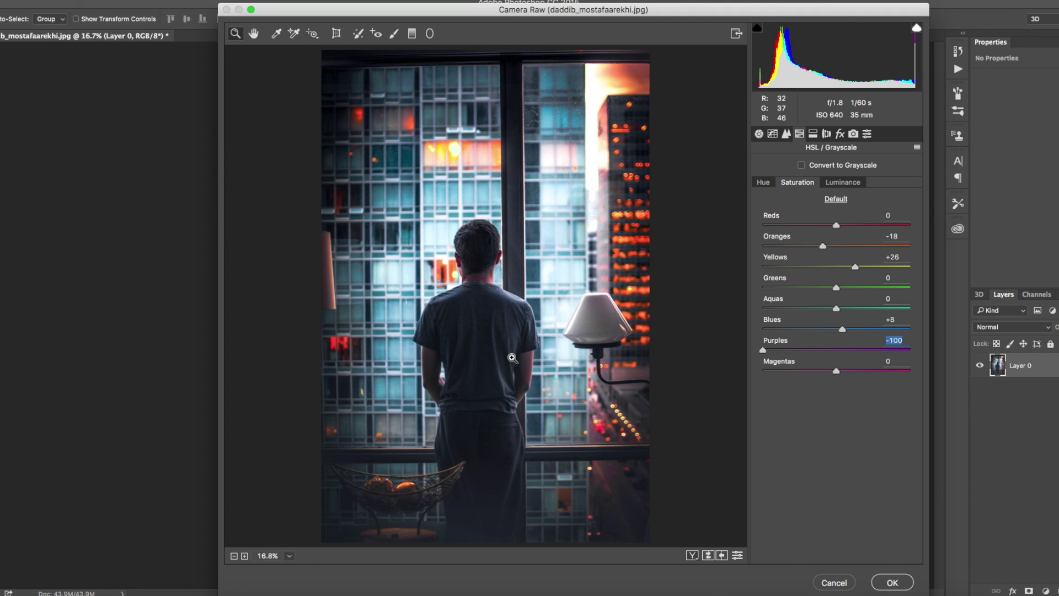
Try the Blues luminance at +15, and in the browser close the bathtub post and look over the Instagram grid
{"action": "left_click", "coordinate": [837, 182]}
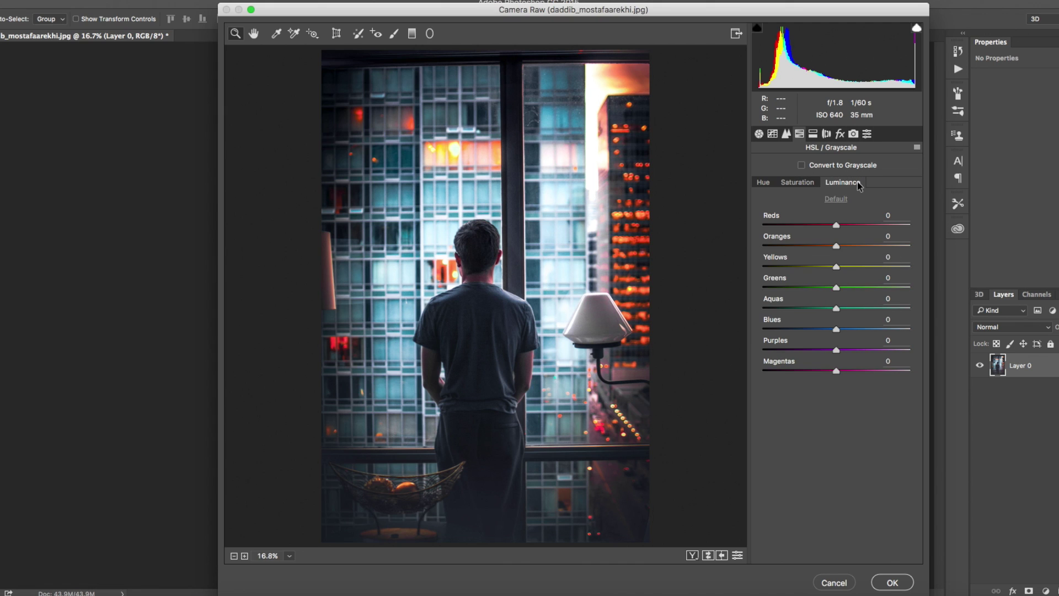
{"action": "mouse_move", "coordinate": [836, 329]}
{"action": "left_mouse_down"}
{"action": "mouse_move", "coordinate": [791, 328]}
{"action": "mouse_move", "coordinate": [849, 328]}
{"action": "left_mouse_up"}
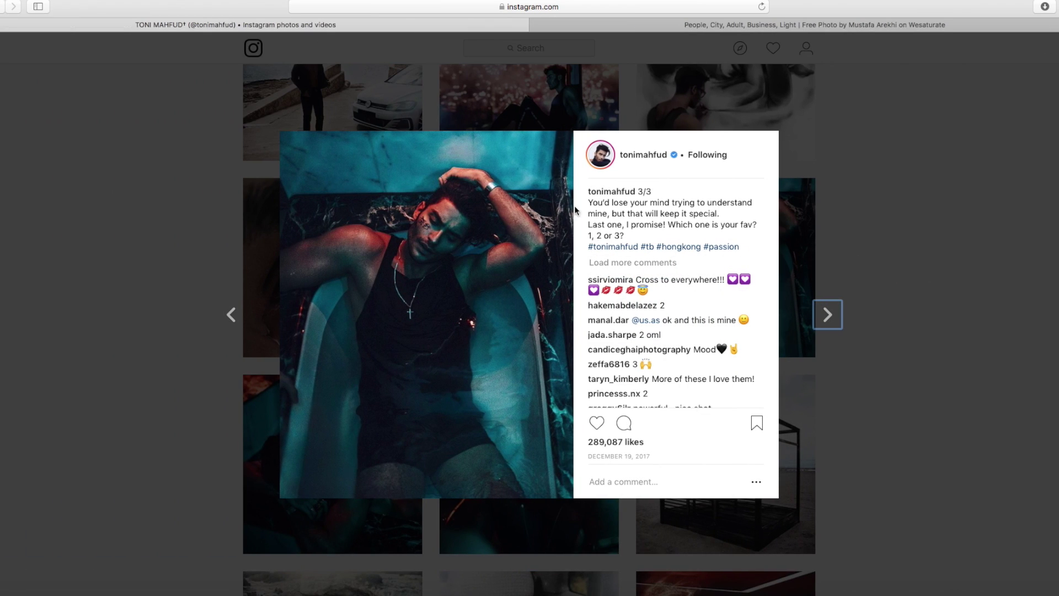
{"action": "left_click", "coordinate": [923, 260]}
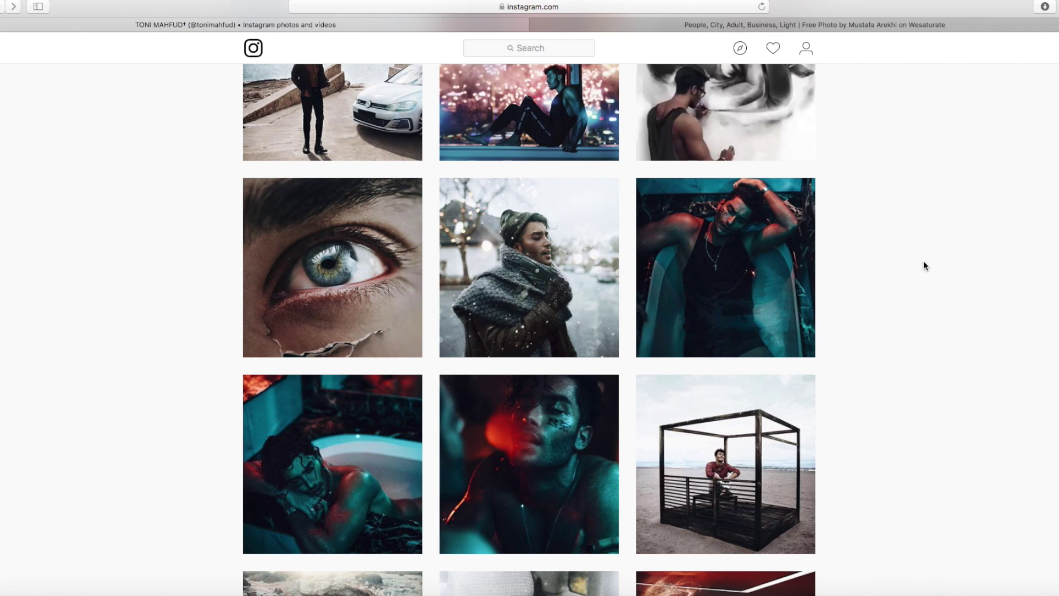
{"action": "scroll", "coordinate": [873, 443], "scroll_direction": "up", "scroll_amount": 4}
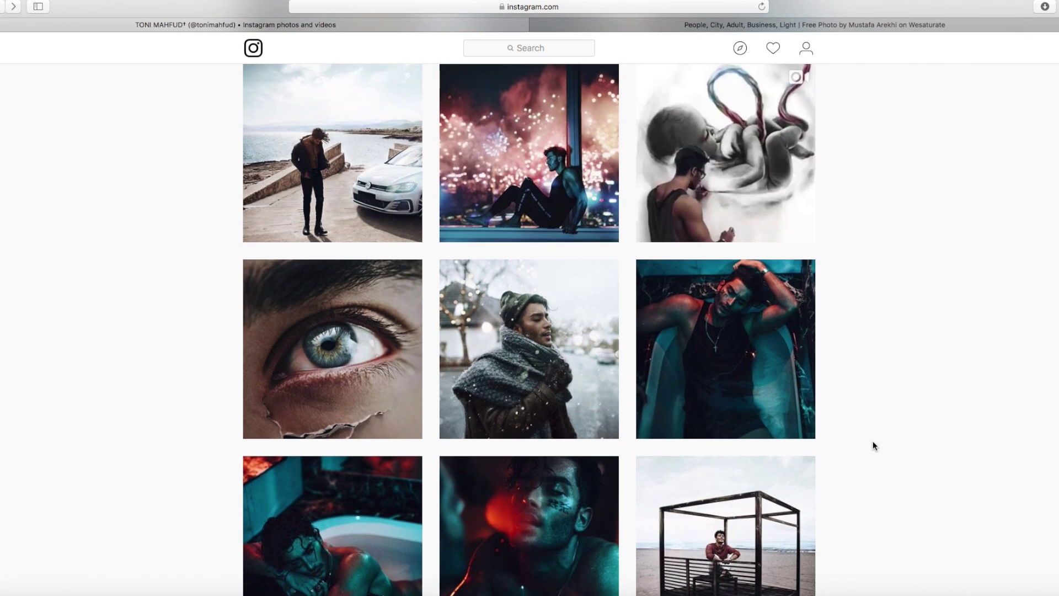
{"action": "scroll", "coordinate": [873, 445], "scroll_direction": "down", "scroll_amount": 8}
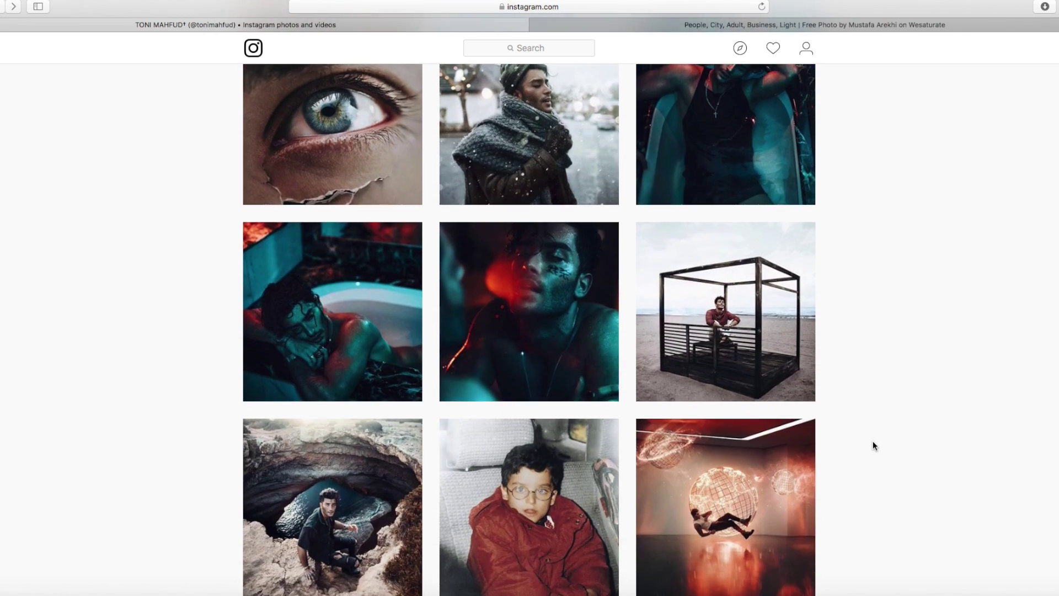
{"action": "scroll", "coordinate": [874, 445], "scroll_direction": "down", "scroll_amount": 6}
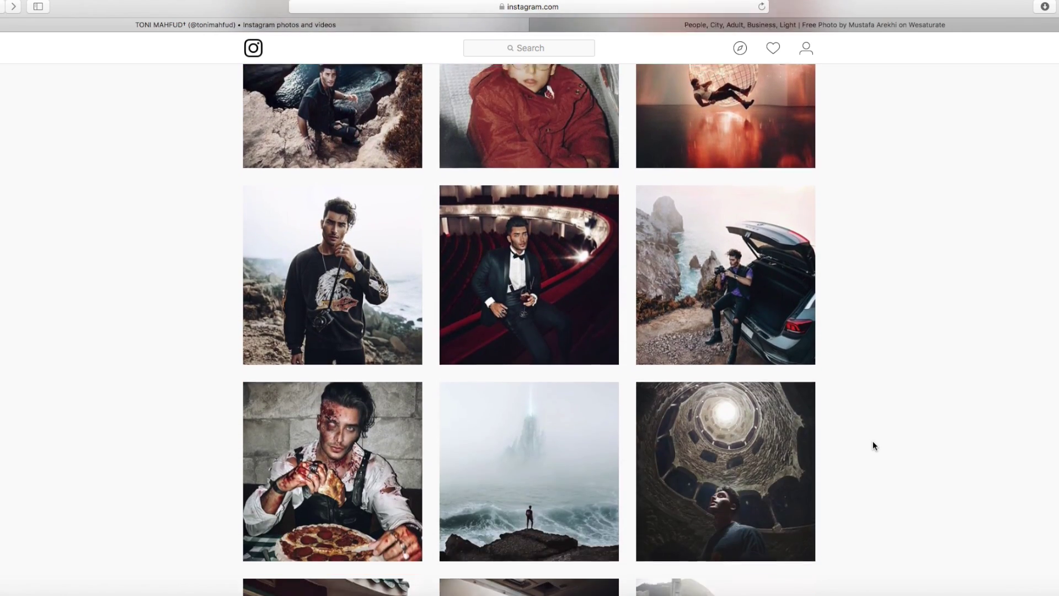
{"action": "scroll", "coordinate": [874, 444], "scroll_direction": "up", "scroll_amount": 12}
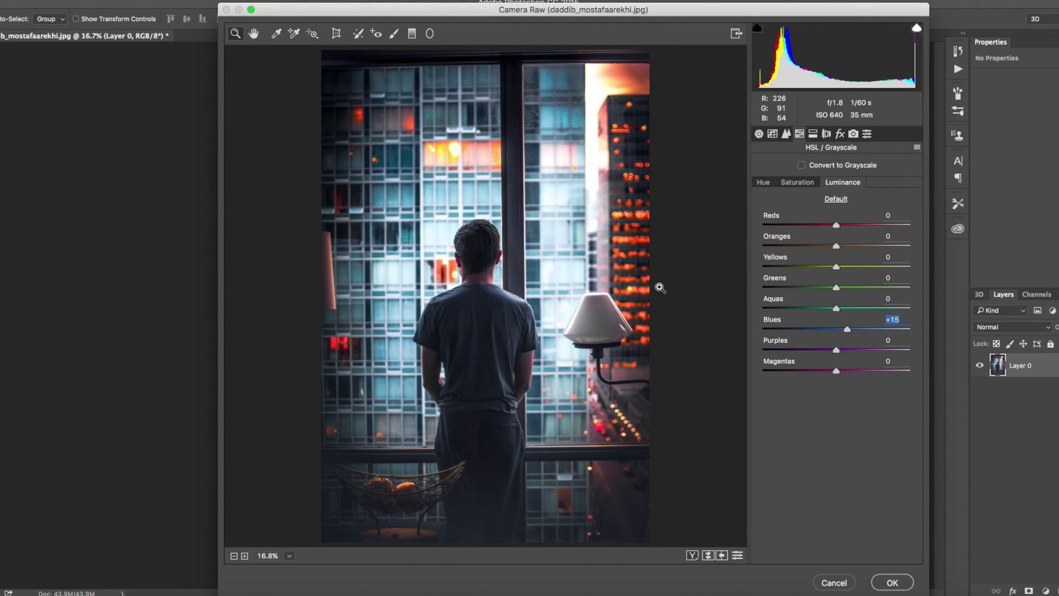
Set the luminance of Blues to -14, Oranges to +19 and Yellows to +13
{"action": "left_click_drag", "start_coordinate": [847, 331], "coordinate": [826, 331]}
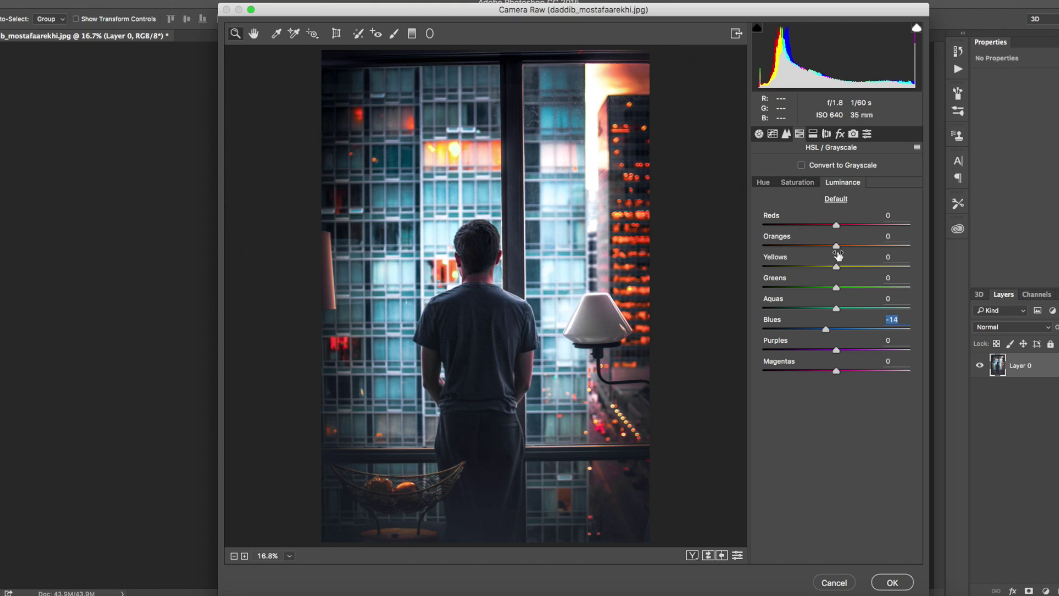
{"action": "left_click_drag", "start_coordinate": [836, 247], "coordinate": [846, 272]}
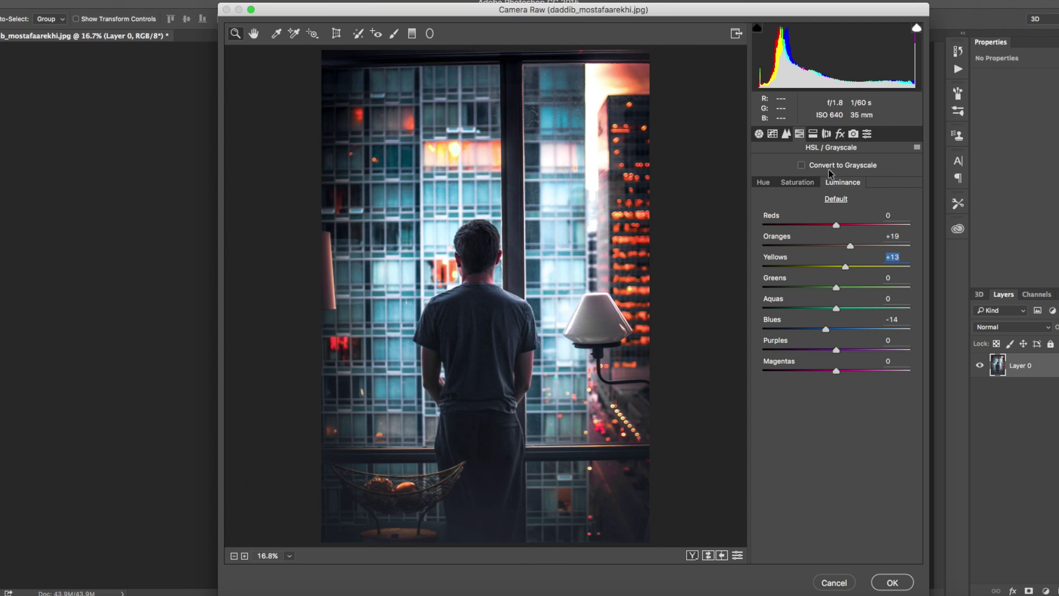
Set the split-toning highlights to hue 45 and saturation 18
{"action": "left_click", "coordinate": [813, 134]}
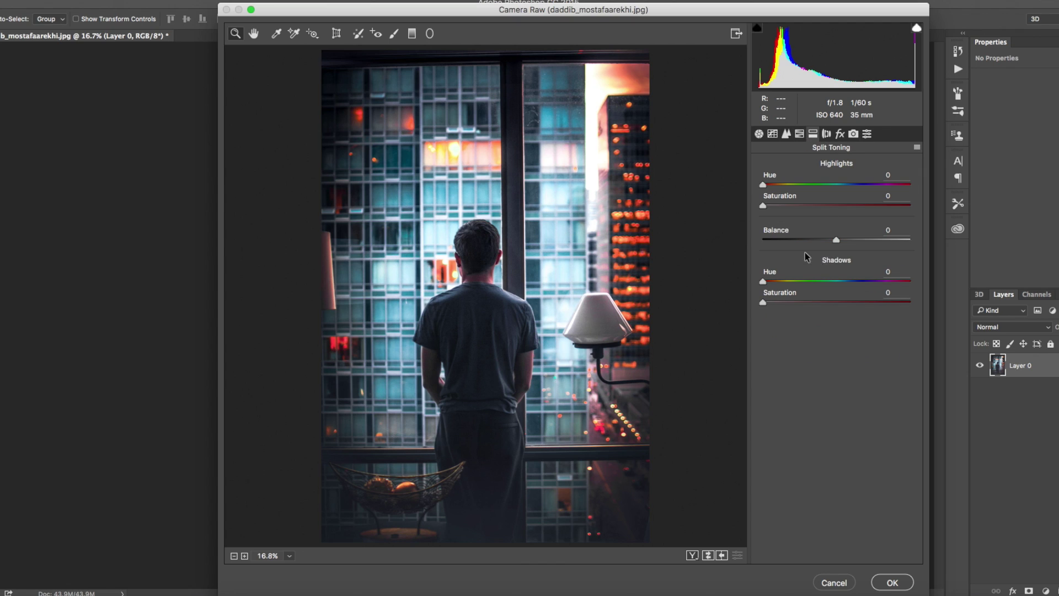
{"action": "left_click", "coordinate": [879, 201]}
{"action": "left_click_drag", "start_coordinate": [846, 197], "coordinate": [860, 197]}
{"action": "left_click_drag", "start_coordinate": [777, 205], "coordinate": [792, 186]}
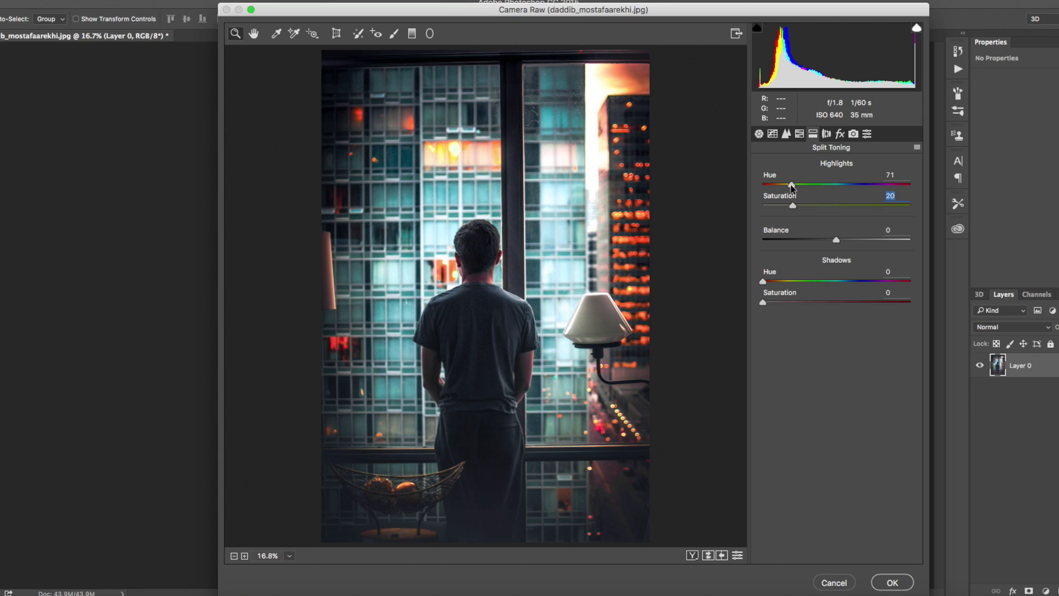
{"action": "mouse_move", "coordinate": [796, 184]}
{"action": "left_mouse_down"}
{"action": "mouse_move", "coordinate": [858, 186]}
{"action": "mouse_move", "coordinate": [783, 187]}
{"action": "left_mouse_up"}
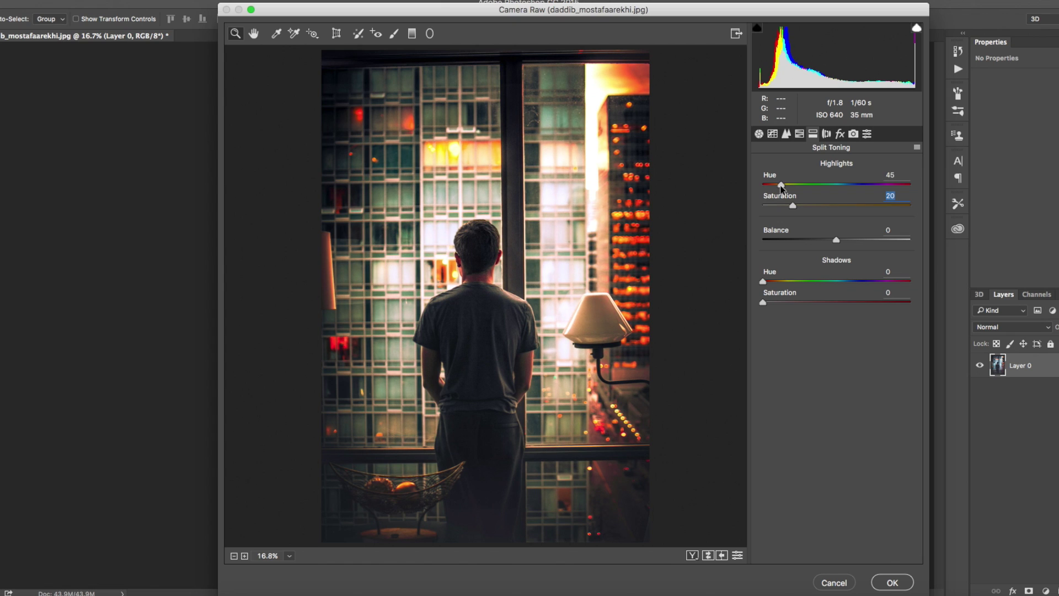
{"action": "mouse_move", "coordinate": [780, 187]}
{"action": "left_mouse_down"}
{"action": "mouse_move", "coordinate": [766, 185]}
{"action": "mouse_move", "coordinate": [781, 189]}
{"action": "left_mouse_up"}
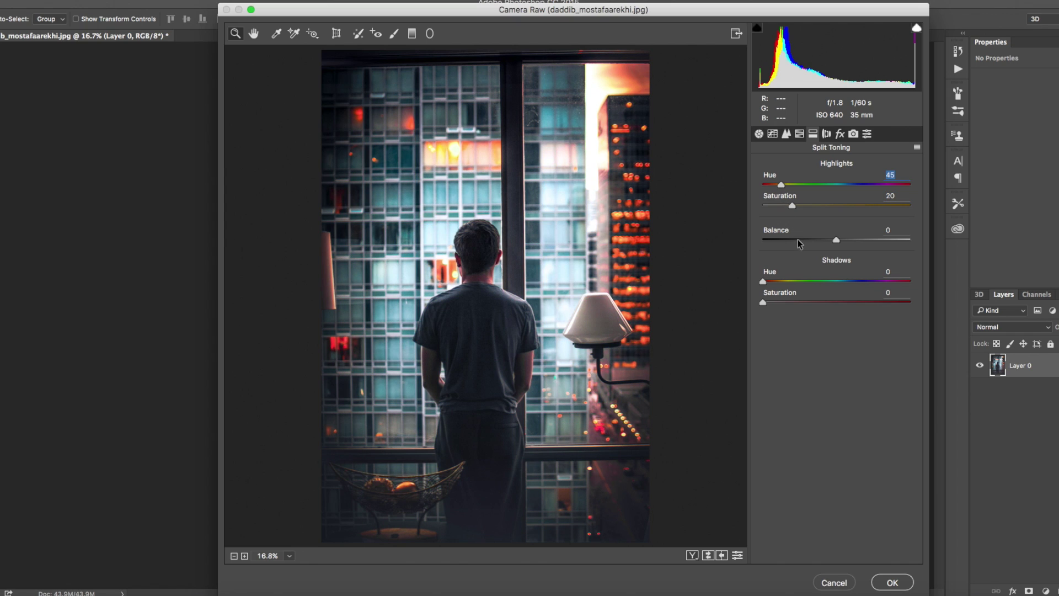
{"action": "mouse_move", "coordinate": [792, 208]}
{"action": "left_mouse_down"}
{"action": "mouse_move", "coordinate": [776, 209]}
{"action": "mouse_move", "coordinate": [789, 209]}
{"action": "left_mouse_up"}
Set the split-toning shadows to hue 215 and saturation 15, and compare the preview with the document image behind the dialog
{"action": "left_click_drag", "start_coordinate": [782, 302], "coordinate": [851, 283]}
{"action": "left_click", "coordinate": [786, 303]}
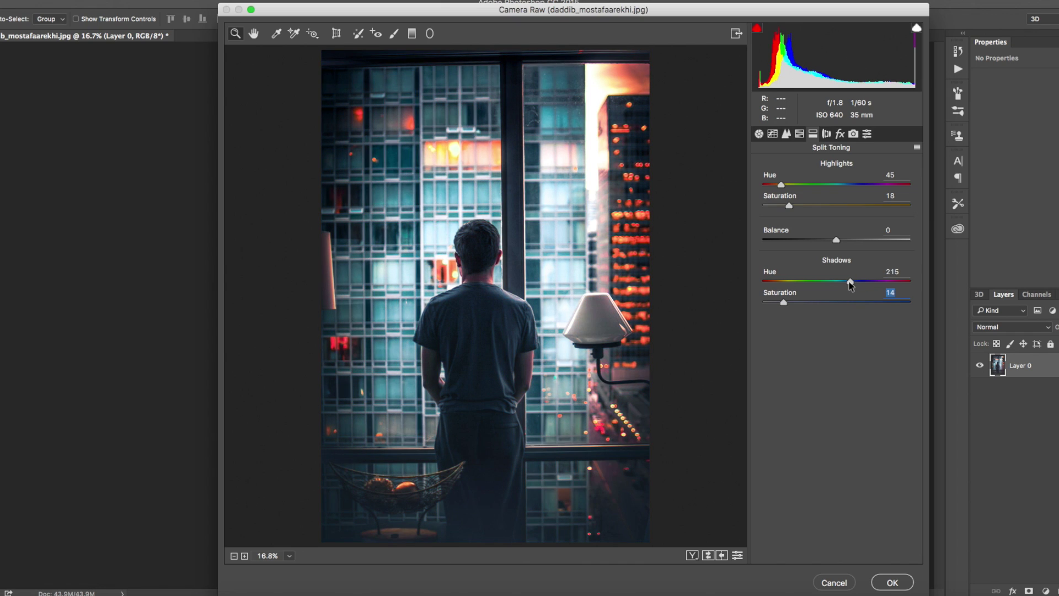
{"action": "left_click", "coordinate": [851, 283]}
{"action": "mouse_move", "coordinate": [784, 304]}
{"action": "left_mouse_down"}
{"action": "mouse_move", "coordinate": [810, 307]}
{"action": "mouse_move", "coordinate": [770, 308]}
{"action": "mouse_move", "coordinate": [783, 308]}
{"action": "left_mouse_up"}
{"action": "left_click", "coordinate": [784, 305]}
{"action": "left_click_drag", "start_coordinate": [507, 9], "coordinate": [890, 17]}
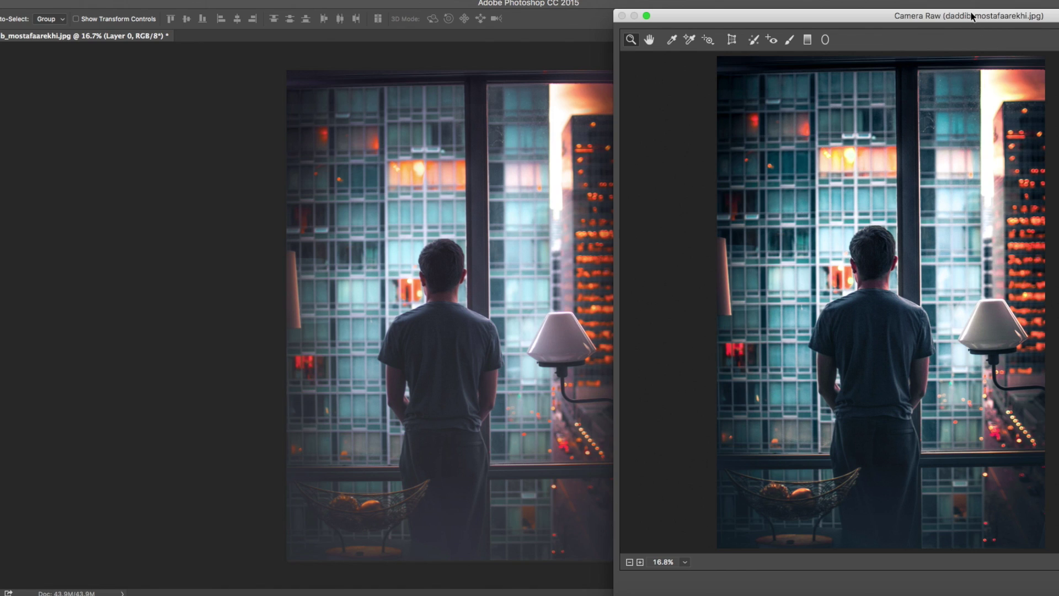
{"action": "left_click_drag", "start_coordinate": [975, 18], "coordinate": [528, 14]}
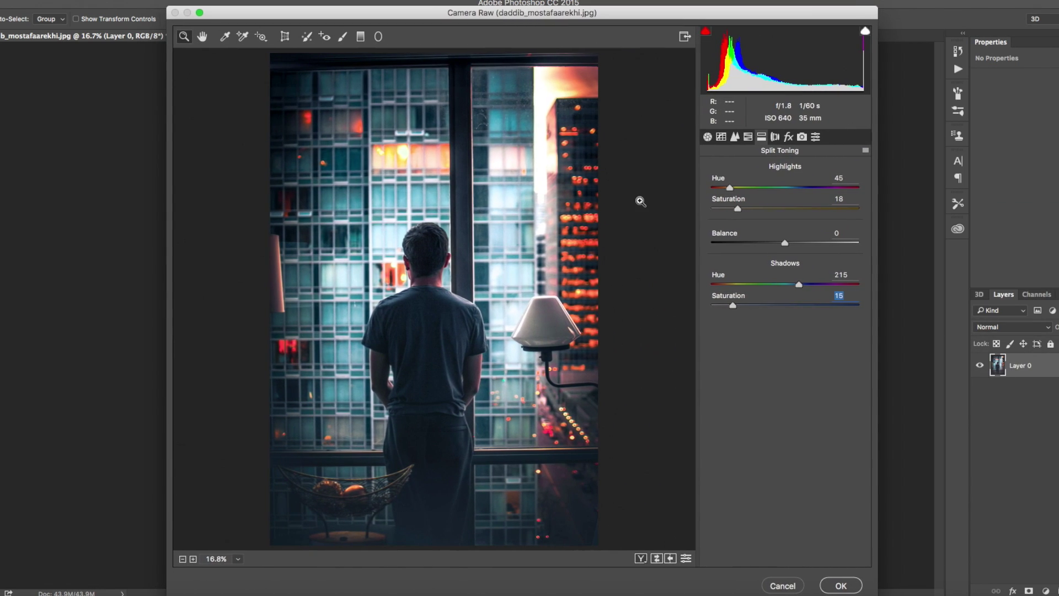
Look at the lens corrections and set the post-crop vignetting amount to -7 in the effects settings
{"action": "left_click", "coordinate": [776, 137]}
{"action": "left_click", "coordinate": [790, 138]}
{"action": "left_click", "coordinate": [778, 139]}
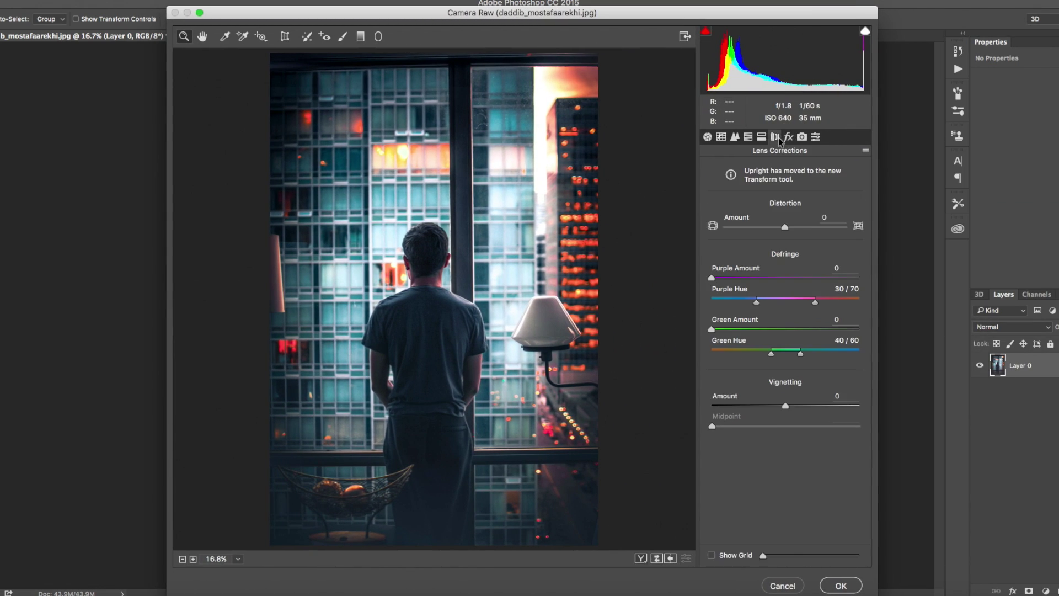
{"action": "left_click", "coordinate": [789, 138]}
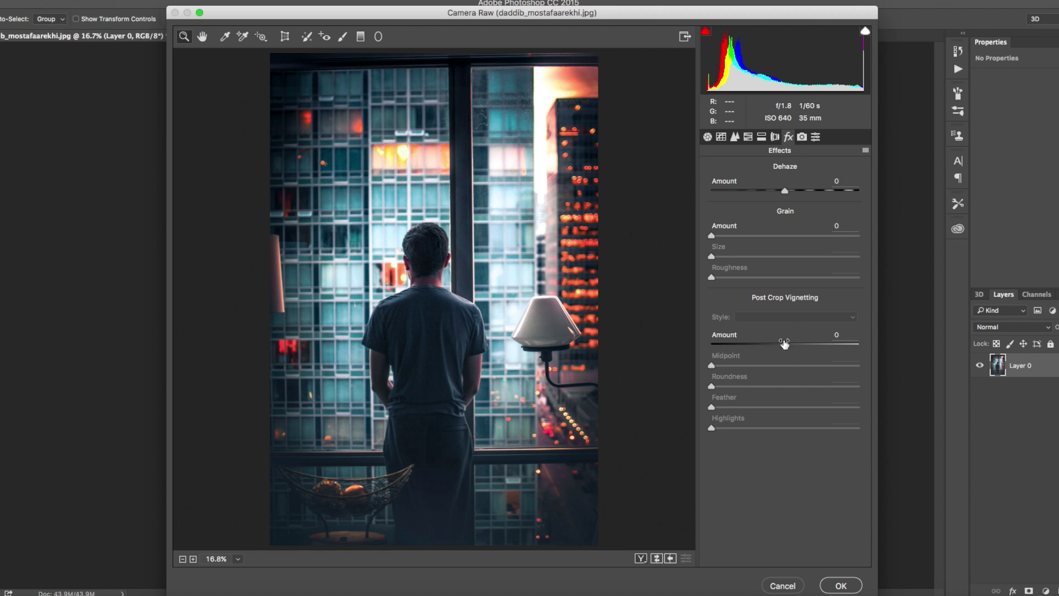
{"action": "mouse_move", "coordinate": [786, 346]}
{"action": "left_mouse_down"}
{"action": "mouse_move", "coordinate": [798, 346]}
{"action": "mouse_move", "coordinate": [779, 346]}
{"action": "left_mouse_up"}
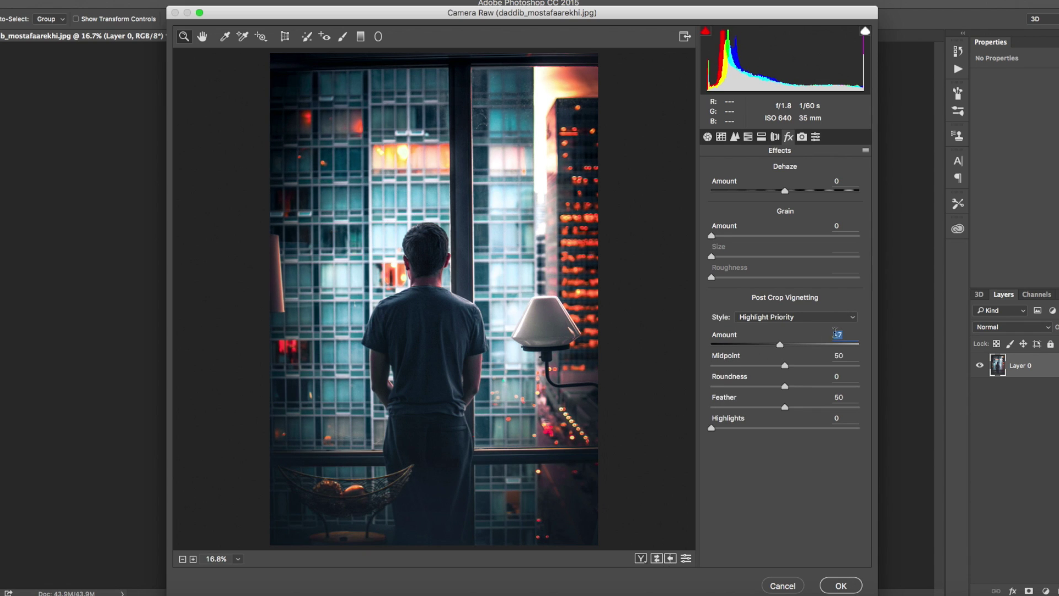
Try extreme camera calibration hues of +100 for the red primary and -100 for the blue primary, and reset both to 0
{"action": "left_click", "coordinate": [802, 137]}
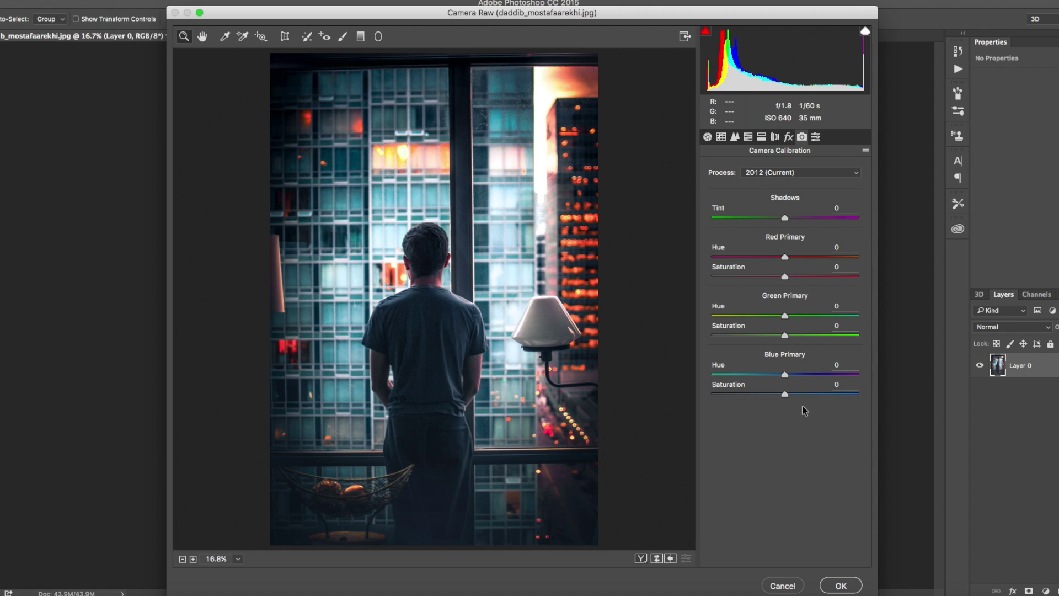
{"action": "left_click_drag", "start_coordinate": [785, 257], "coordinate": [921, 260]}
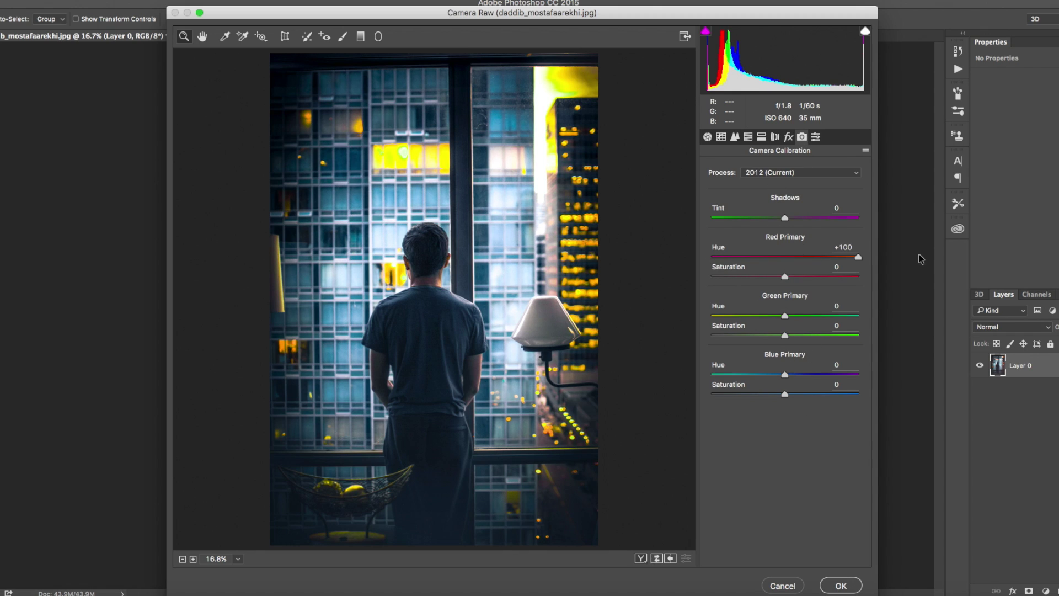
{"action": "left_click_drag", "start_coordinate": [786, 375], "coordinate": [643, 375]}
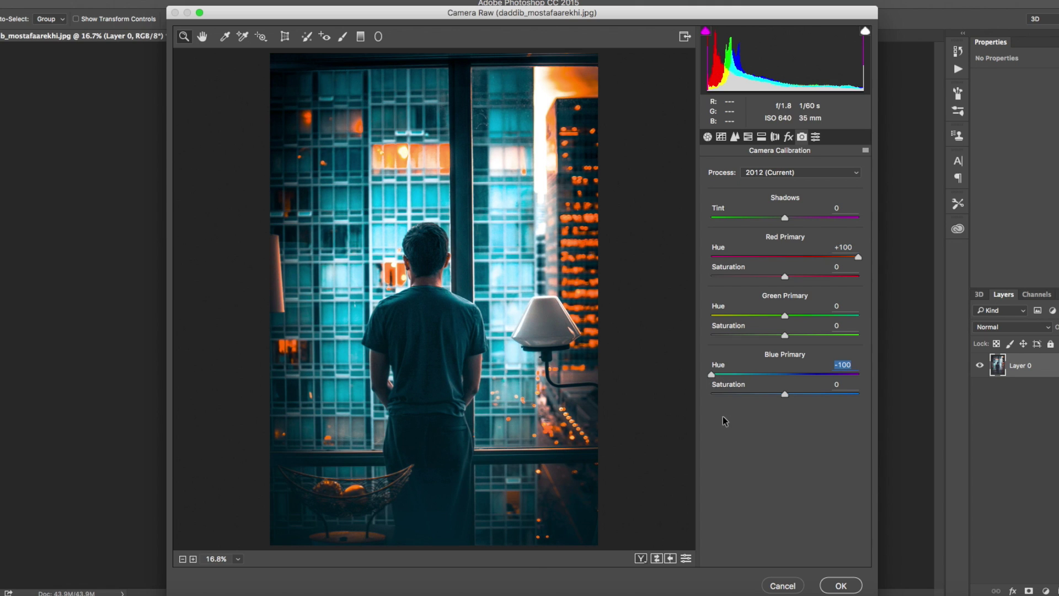
{"action": "type", "text": "0"}
{"action": "left_click", "coordinate": [848, 248]}
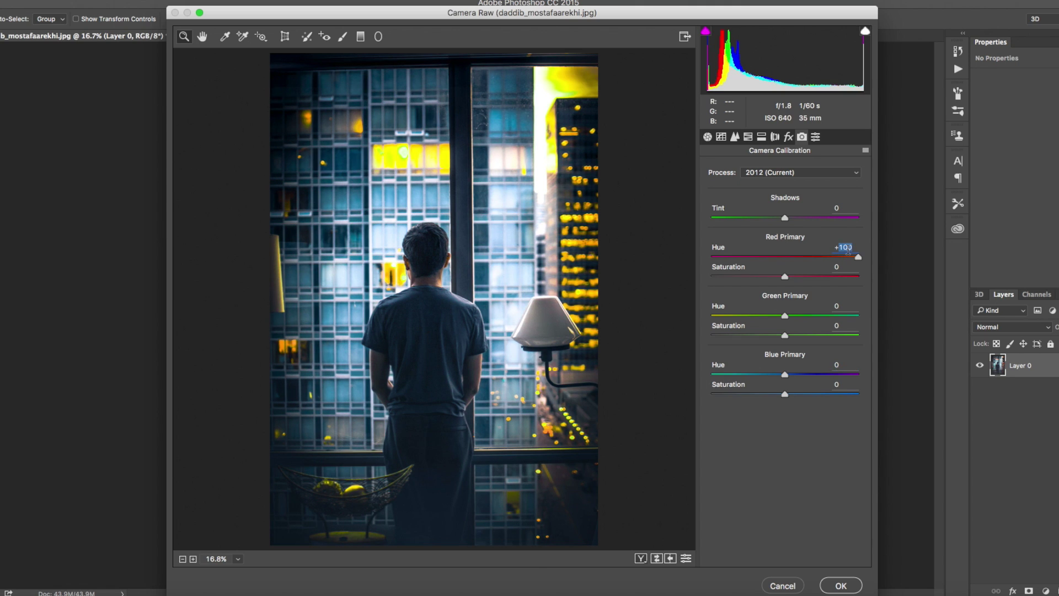
{"action": "type", "text": "0"}
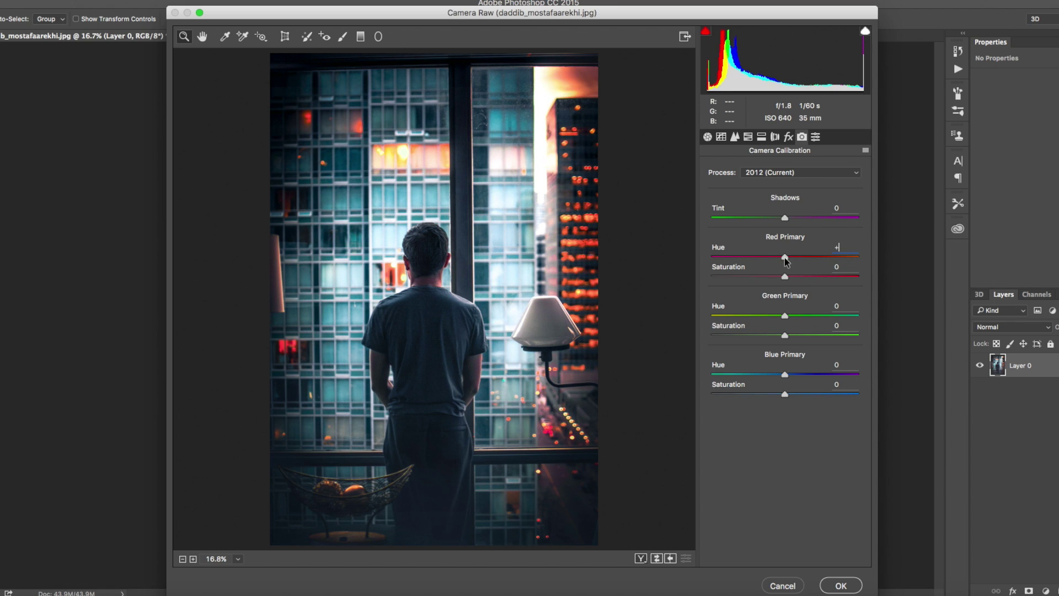
Calibrate the red primary to hue +14 and saturation +15, and the blue primary to hue -10 and saturation +18
{"action": "left_click_drag", "start_coordinate": [786, 261], "coordinate": [796, 261]}
{"action": "left_click_drag", "start_coordinate": [785, 376], "coordinate": [777, 377]}
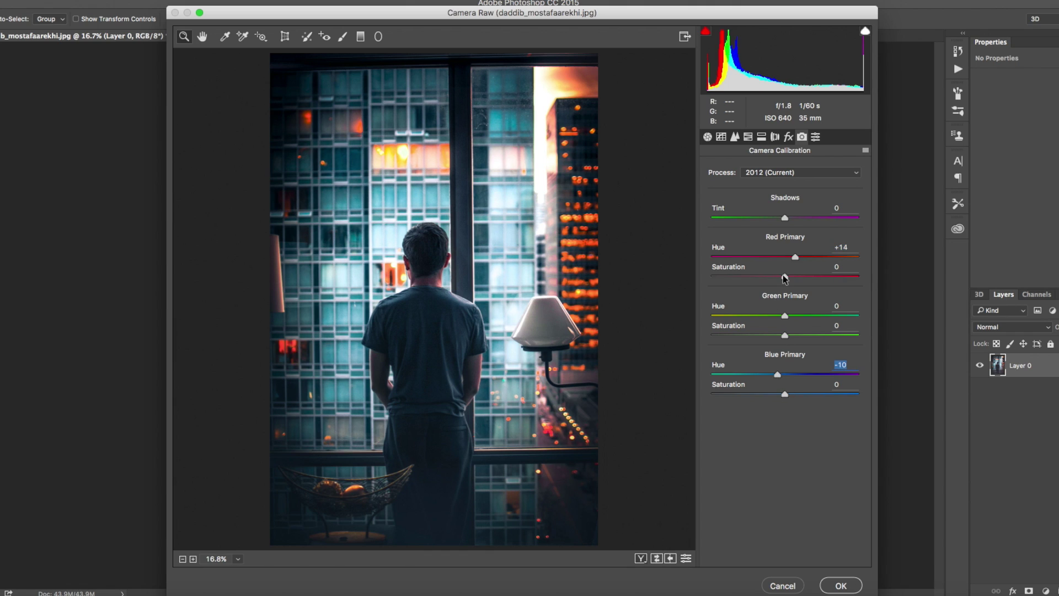
{"action": "mouse_move", "coordinate": [785, 276]}
{"action": "left_mouse_down"}
{"action": "mouse_move", "coordinate": [811, 278]}
{"action": "mouse_move", "coordinate": [796, 277]}
{"action": "left_mouse_up"}
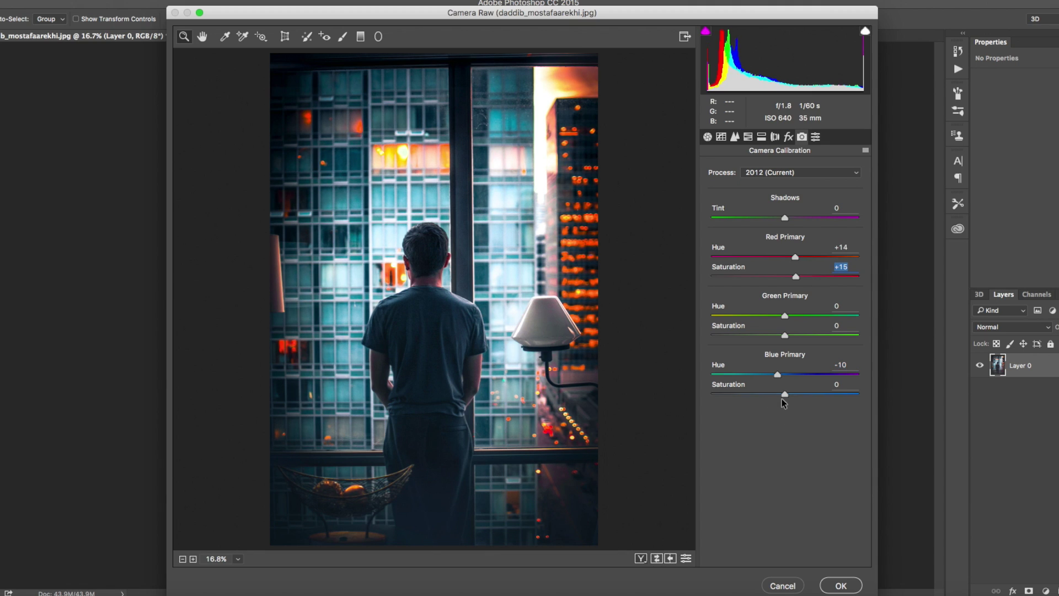
{"action": "mouse_move", "coordinate": [785, 394]}
{"action": "left_mouse_down"}
{"action": "mouse_move", "coordinate": [807, 393]}
{"action": "mouse_move", "coordinate": [798, 398]}
{"action": "left_mouse_up"}
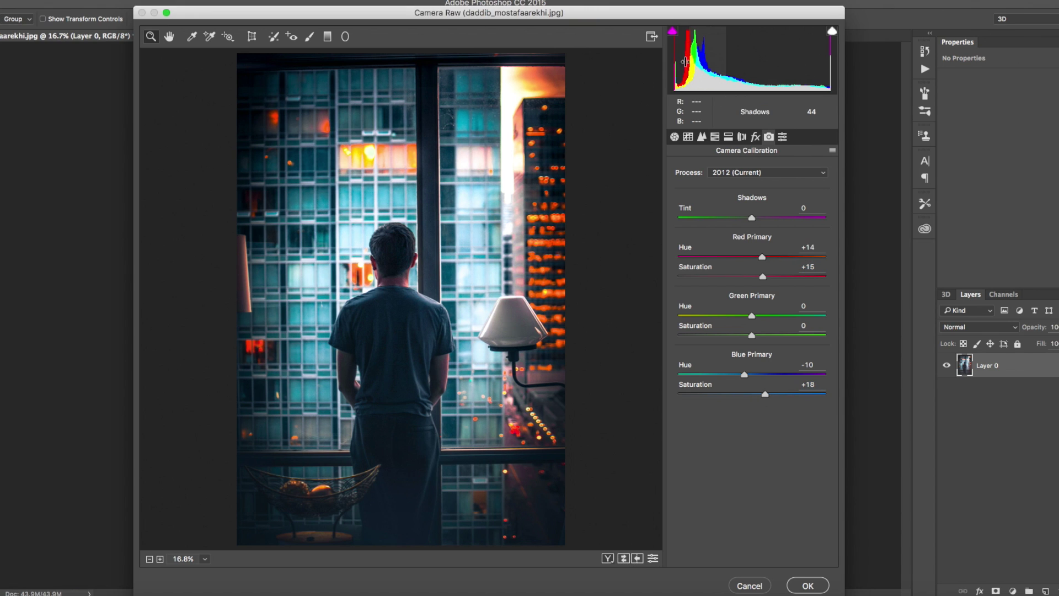
Compare the graded preview with the document image and the teal-and-red Instagram reference in the browser, and apply the Camera Raw adjustments
{"action": "left_click_drag", "start_coordinate": [495, 17], "coordinate": [948, 50]}
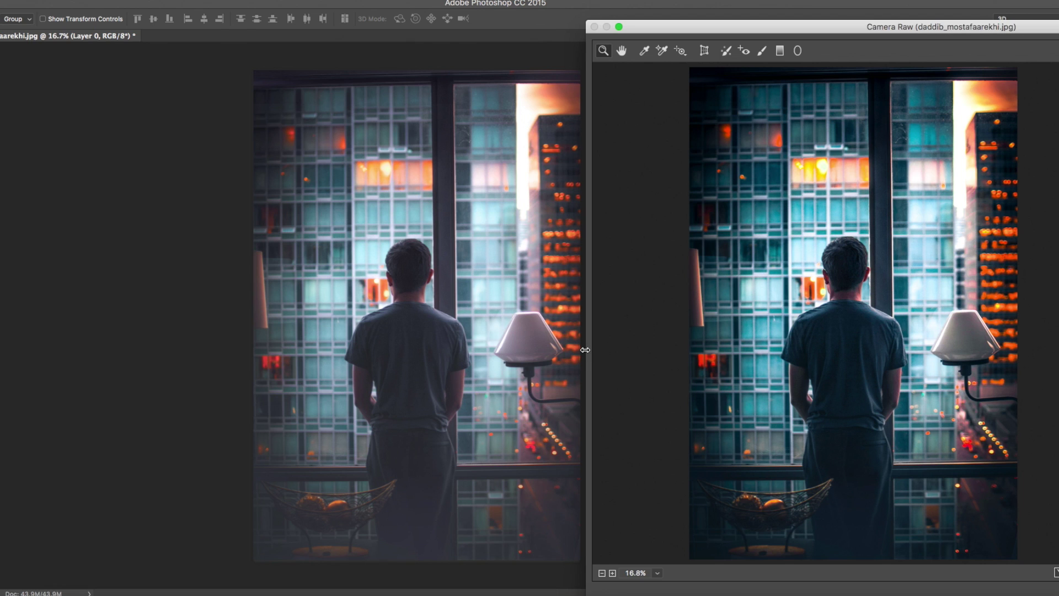
{"action": "left_click_drag", "start_coordinate": [585, 350], "coordinate": [691, 350]}
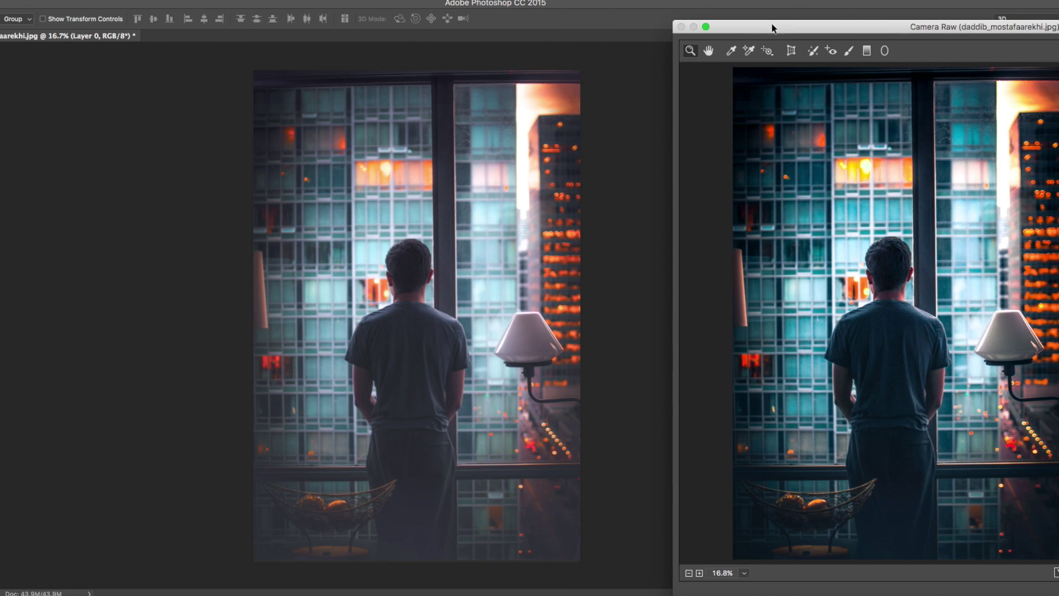
{"action": "left_click_drag", "start_coordinate": [766, 30], "coordinate": [679, 29]}
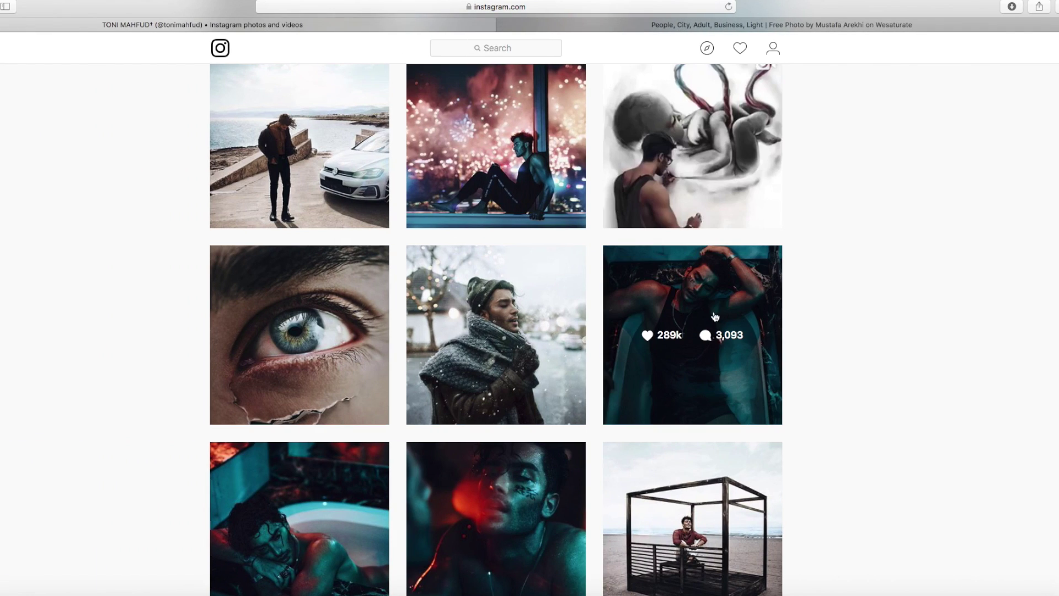
{"action": "left_click", "coordinate": [712, 292]}
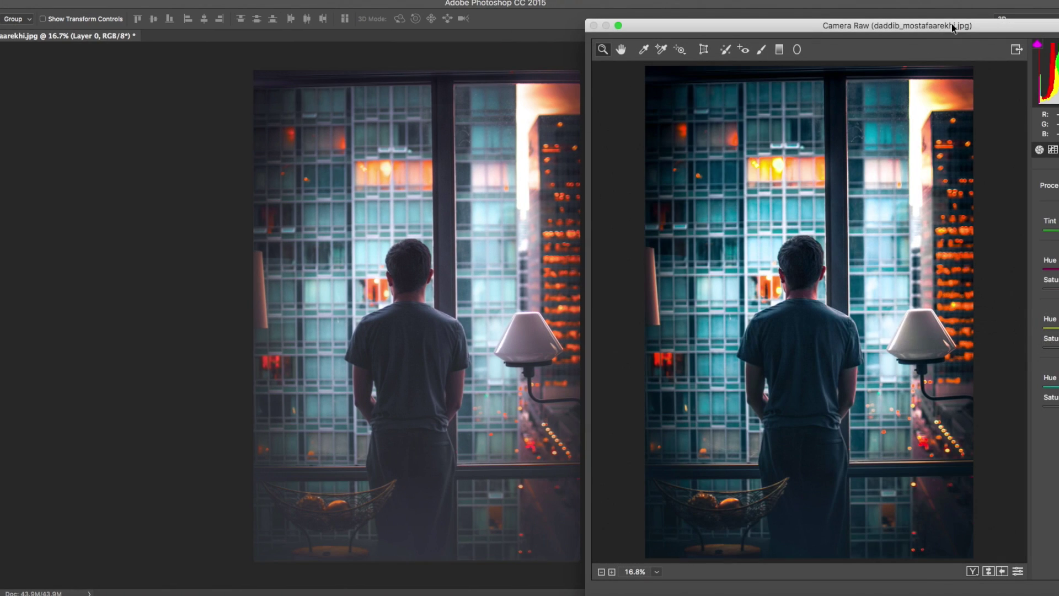
{"action": "left_click_drag", "start_coordinate": [931, 26], "coordinate": [540, 10]}
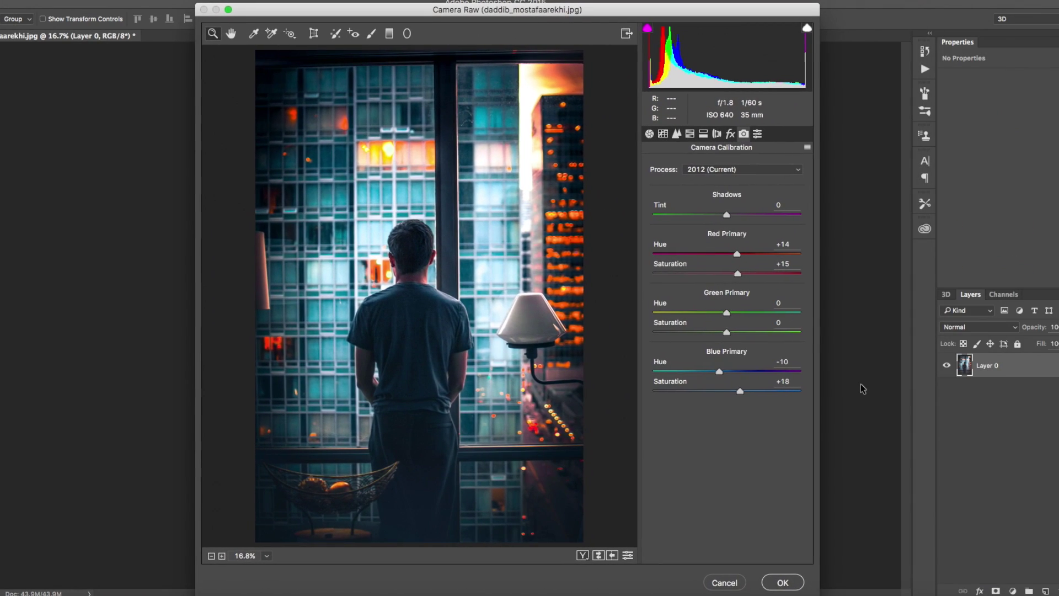
{"action": "left_click", "coordinate": [789, 582]}
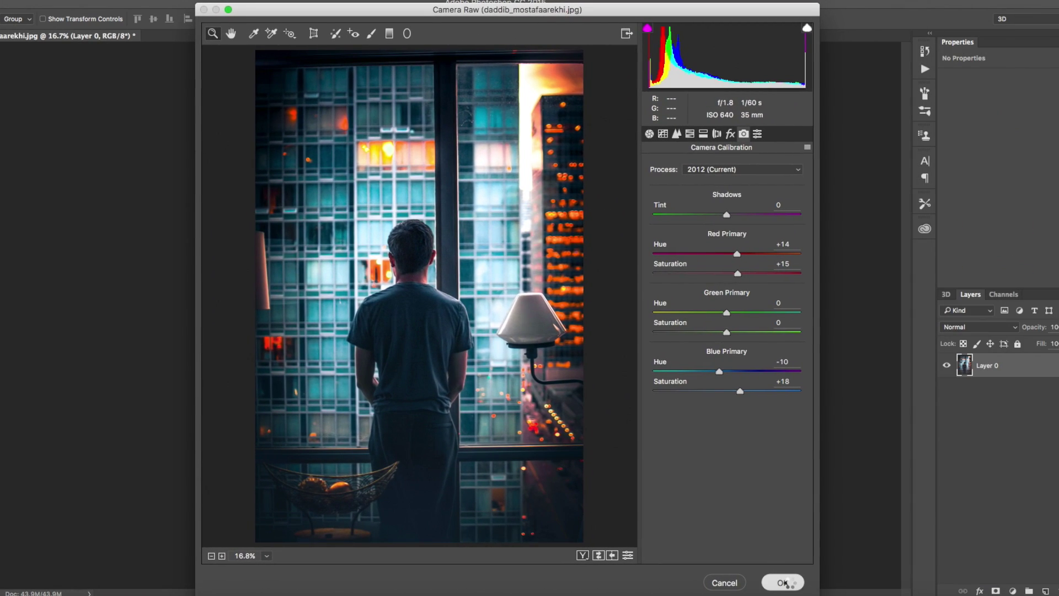